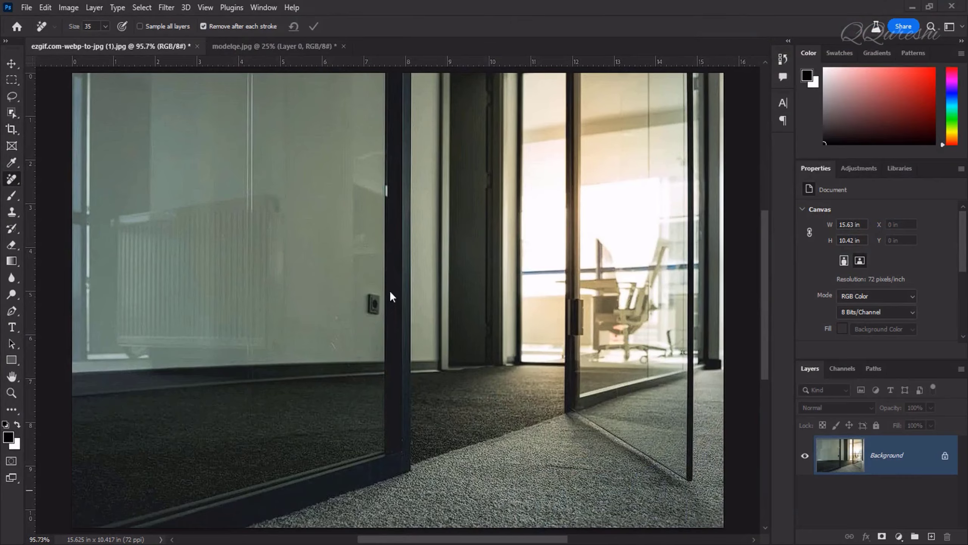
# Lasso an oval area on the dark carpet behind the large glass pane and generate a cat there with Generative Fill.
pyautogui.click(11, 97)
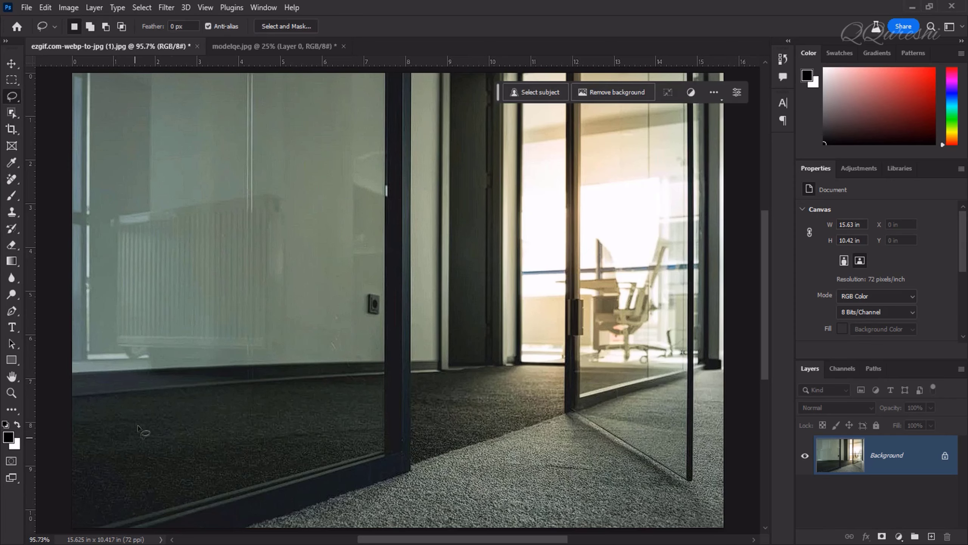
pyautogui.moveTo(138, 408)
pyautogui.mouseDown()
pyautogui.moveTo(230, 395)
pyautogui.moveTo(292, 407)
pyautogui.moveTo(326, 429)
pyautogui.moveTo(318, 450)
pyautogui.moveTo(258, 480)
pyautogui.moveTo(211, 490)
pyautogui.moveTo(152, 485)
pyautogui.moveTo(104, 437)
pyautogui.moveTo(138, 406)
pyautogui.mouseUp()
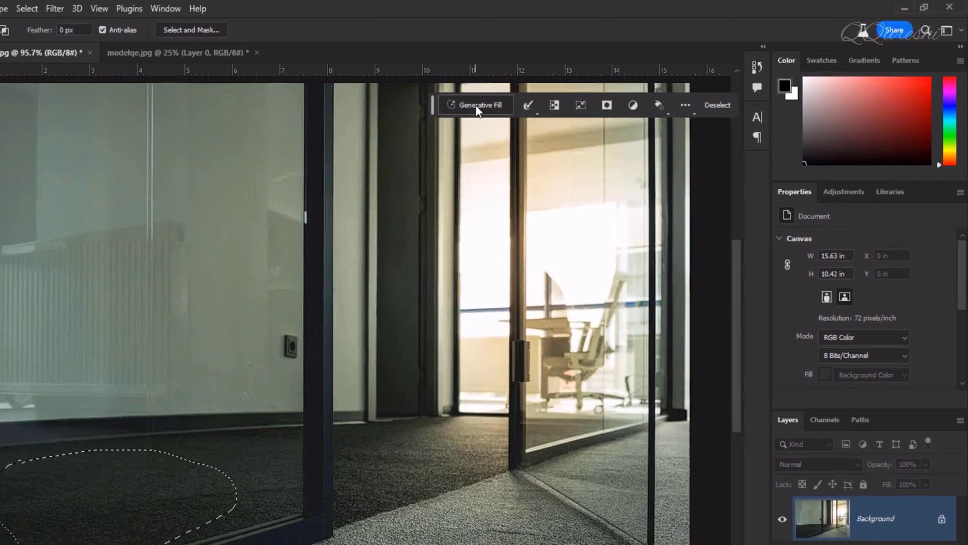
pyautogui.click(535, 92)
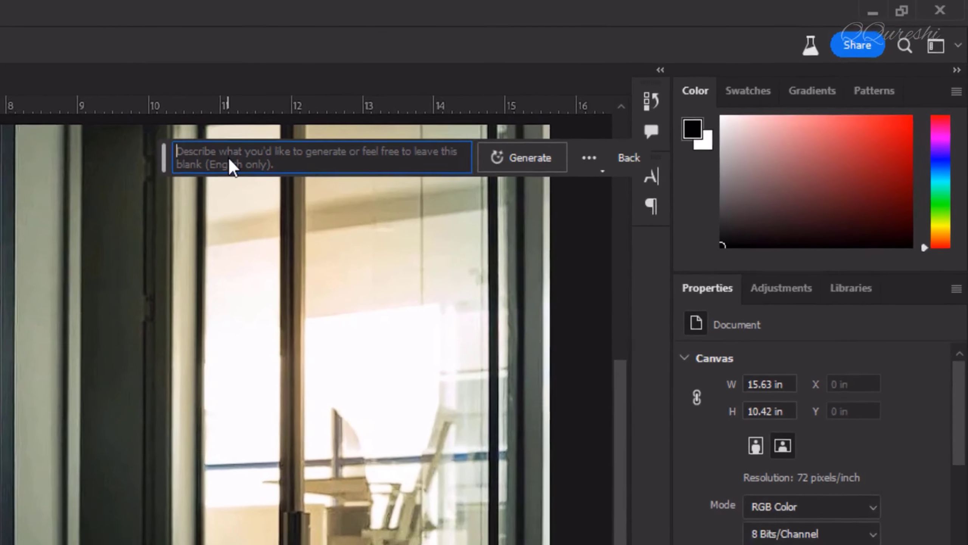
pyautogui.write('cat')
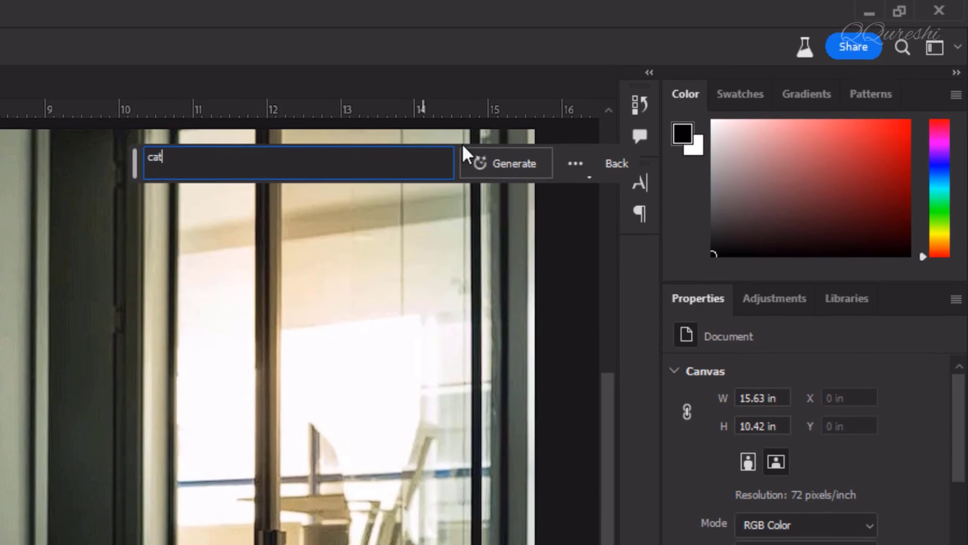
pyautogui.click(523, 158)
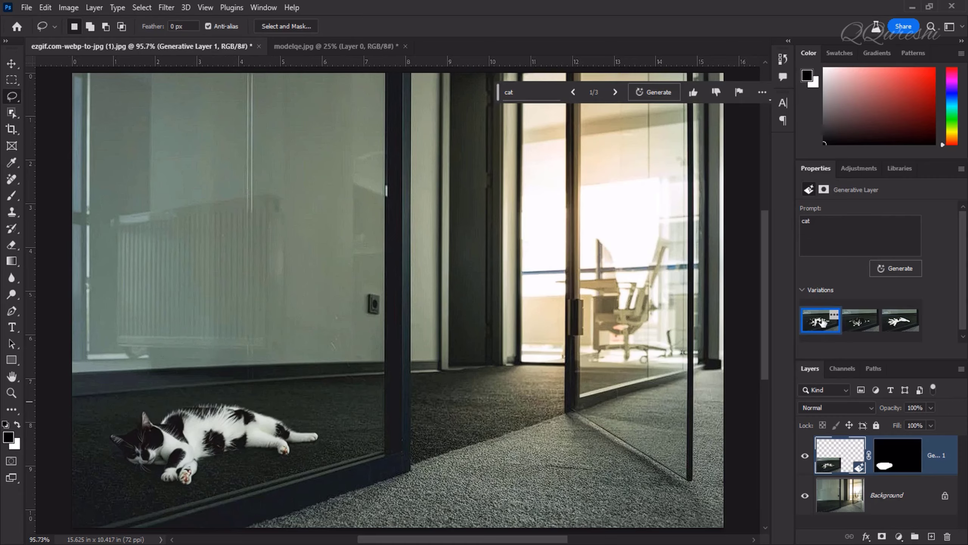
# Compare the second and third cat variations, and return to the first one.
pyautogui.click(862, 324)
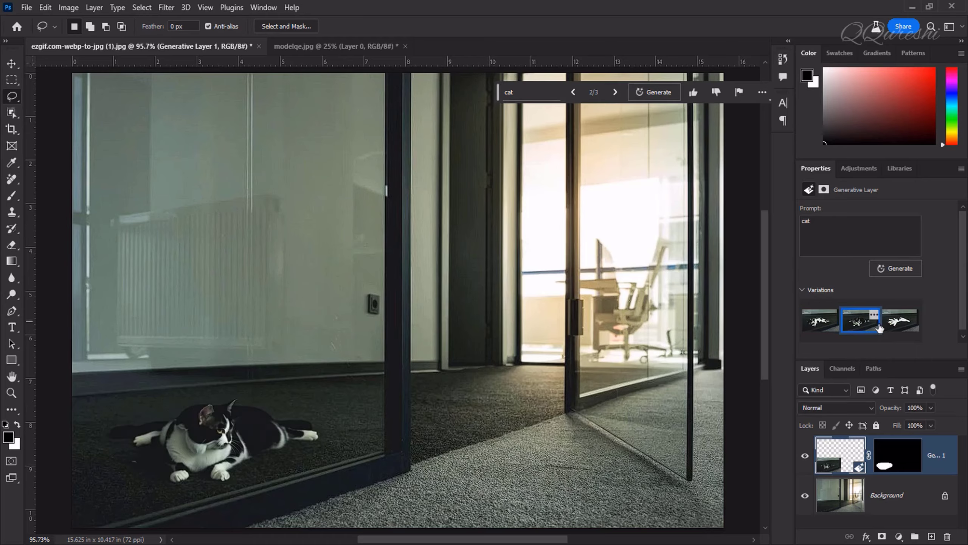
pyautogui.click(902, 327)
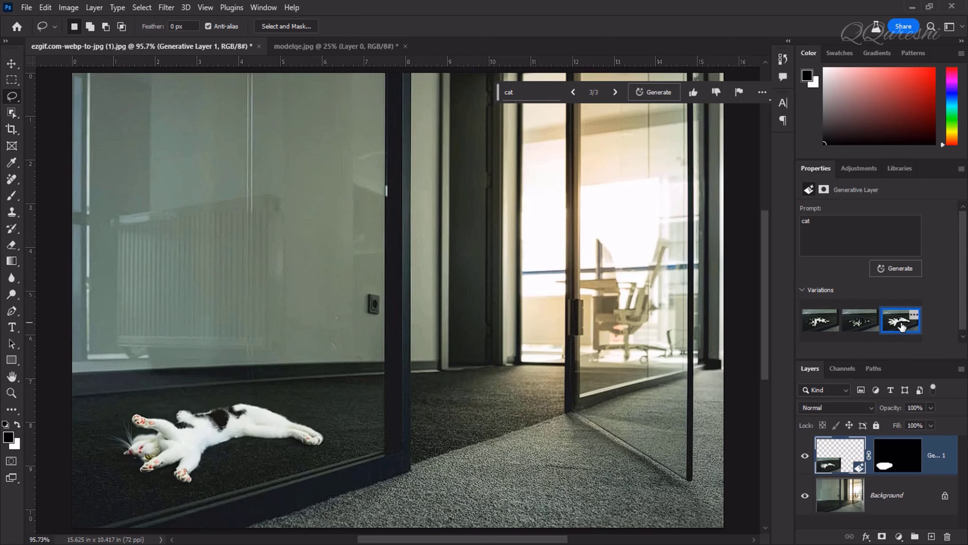
pyautogui.click(820, 320)
# Try the generated cat layer at 50% and 100% opacity, and delete the layer.
pyautogui.click(931, 425)
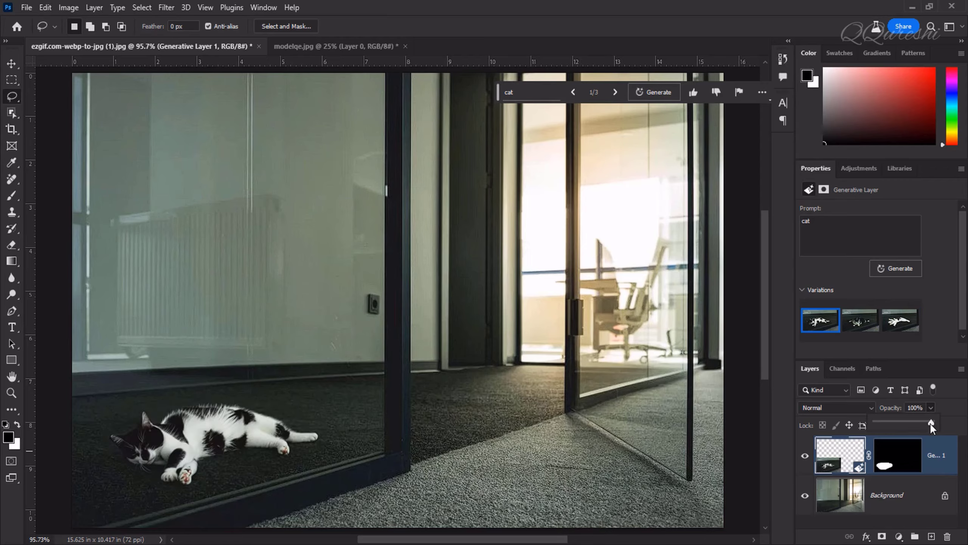
pyautogui.moveTo(920, 424); pyautogui.dragTo(912, 425)
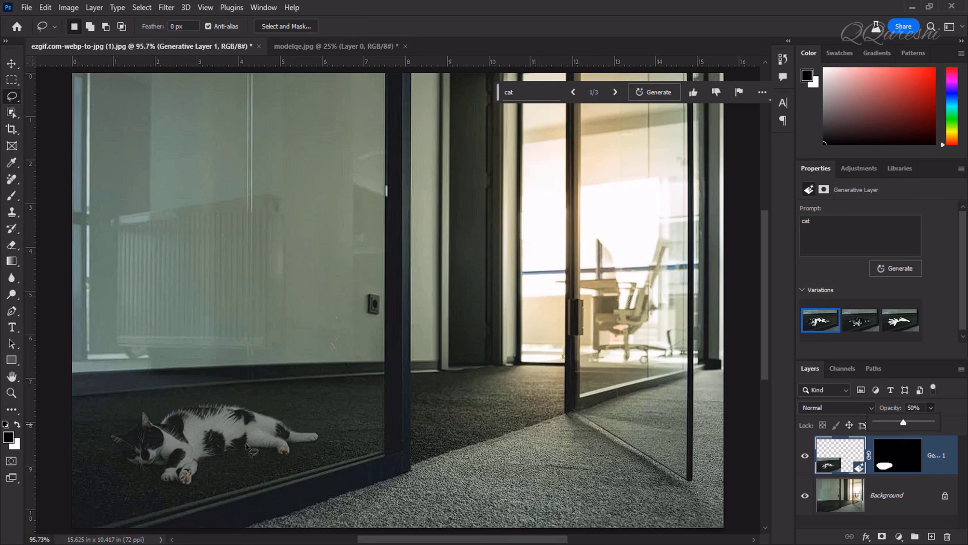
pyautogui.moveTo(904, 422); pyautogui.dragTo(938, 421)
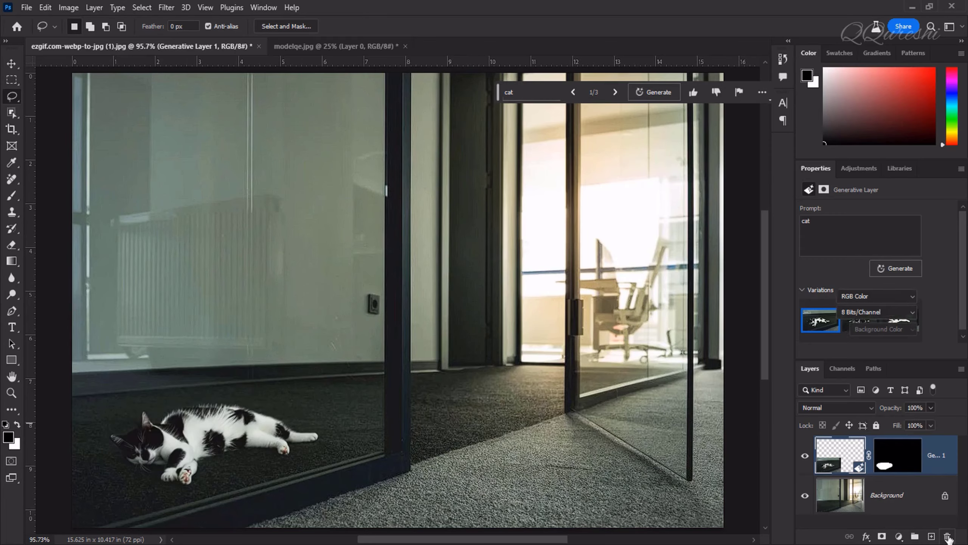
pyautogui.click(948, 536)
# Enter Quick Mask mode on the background and set the foreground color to white (ffffff).
pyautogui.press('q')
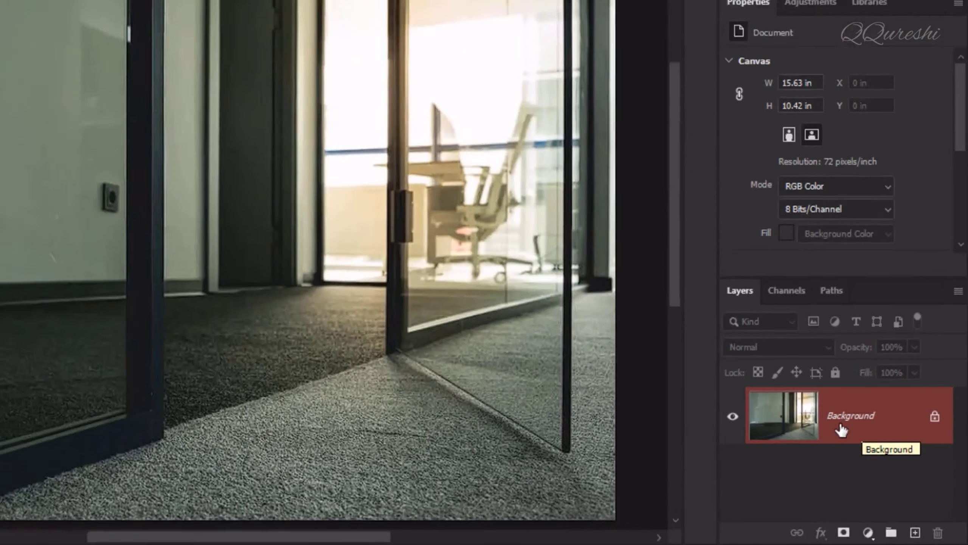
pyautogui.click(9, 437)
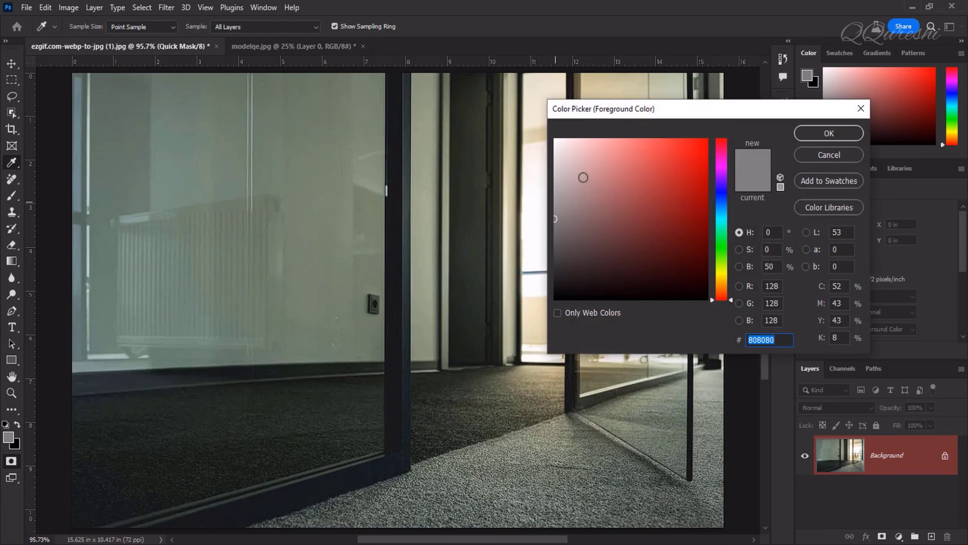
pyautogui.write('ffffff')
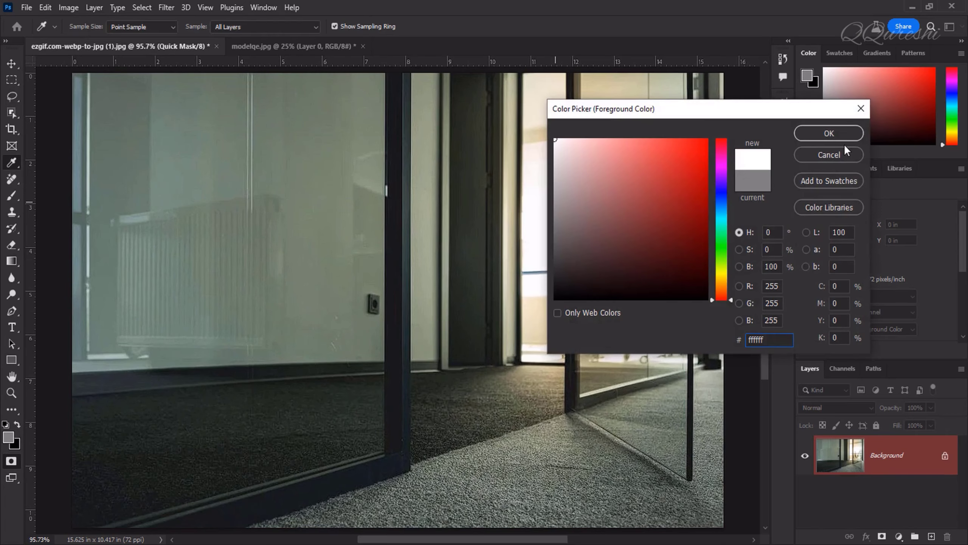
pyautogui.click(830, 133)
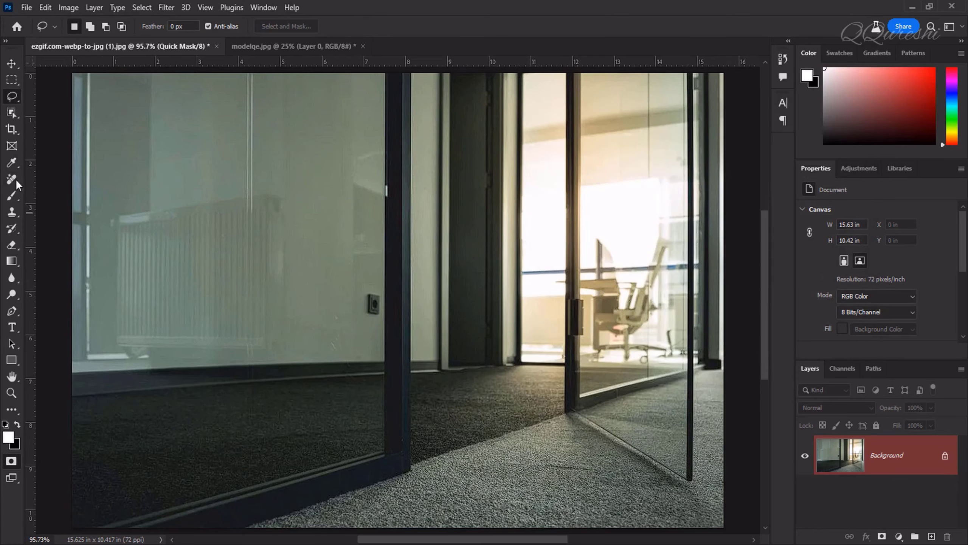
# Set up the Brush tool with a size of 177 px and a hardness of 80%.
pyautogui.click(10, 197)
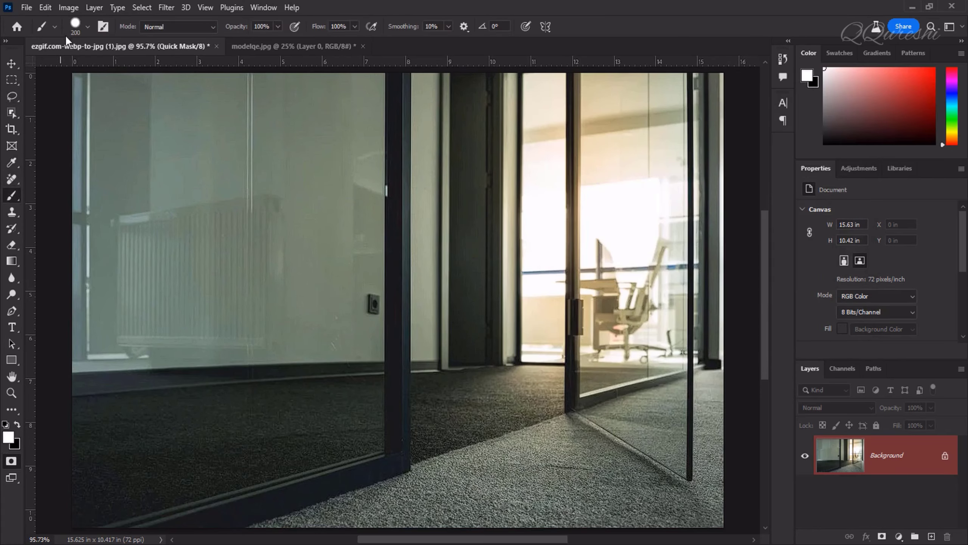
pyautogui.click(88, 27)
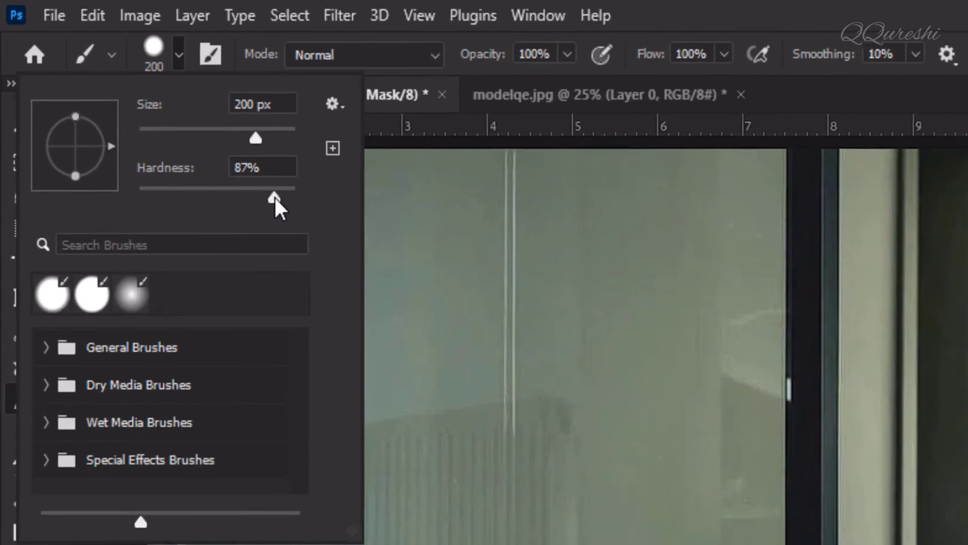
pyautogui.moveTo(276, 201)
pyautogui.mouseDown()
pyautogui.moveTo(267, 201)
pyautogui.moveTo(280, 212)
pyautogui.mouseUp()
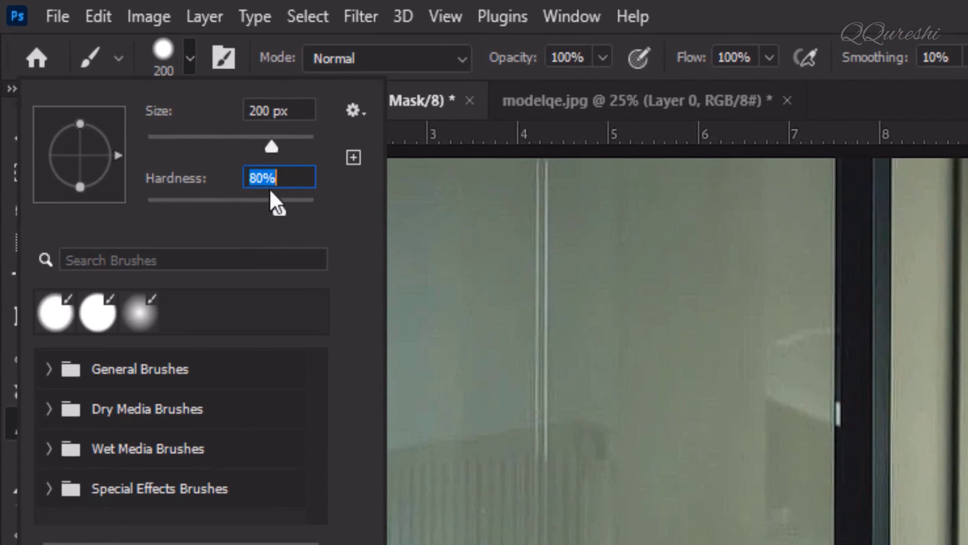
pyautogui.moveTo(275, 151); pyautogui.dragTo(264, 155)
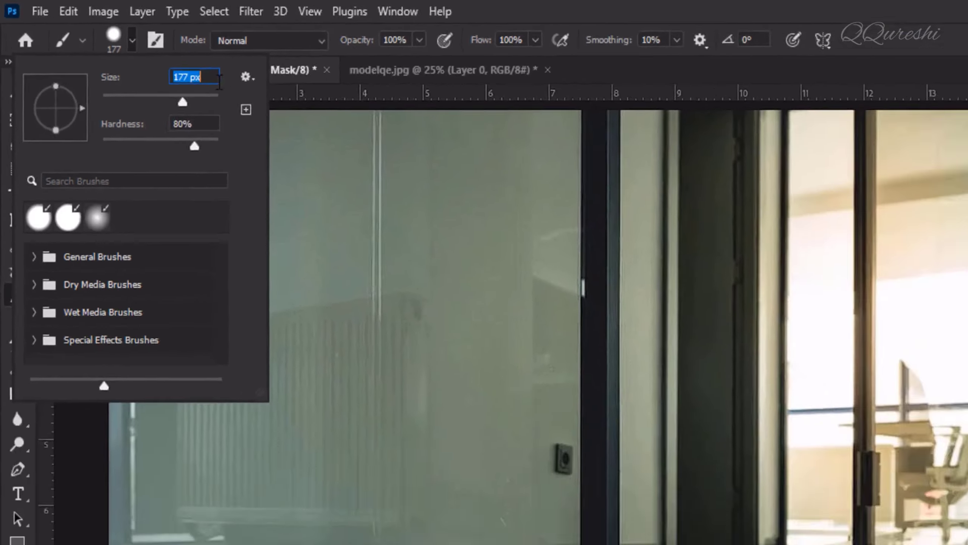
pyautogui.click(181, 46)
# Fill the quick mask with black and paint a white stroke across the dark carpet behind the glass to select that area.
pyautogui.hotkey('ctrl', 'BackSpace')
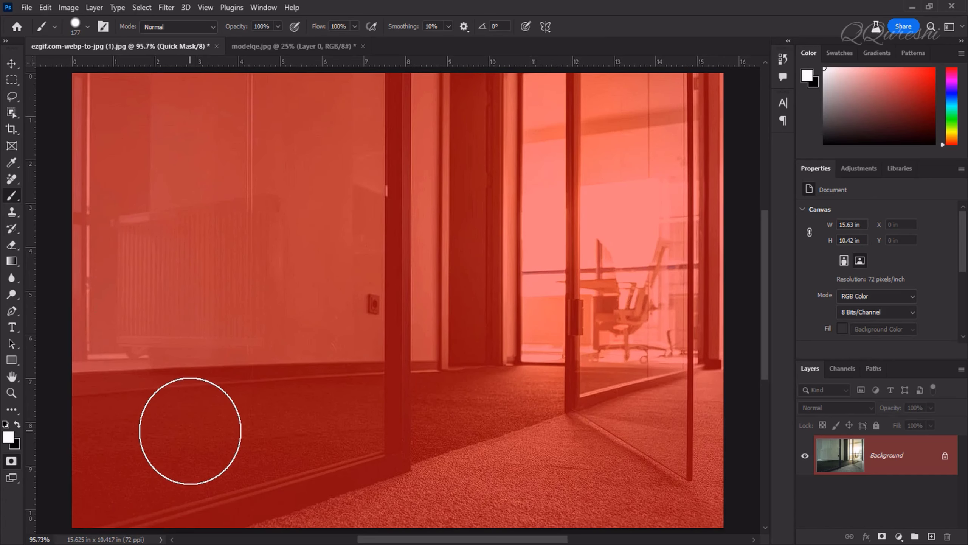
pyautogui.click(9, 437)
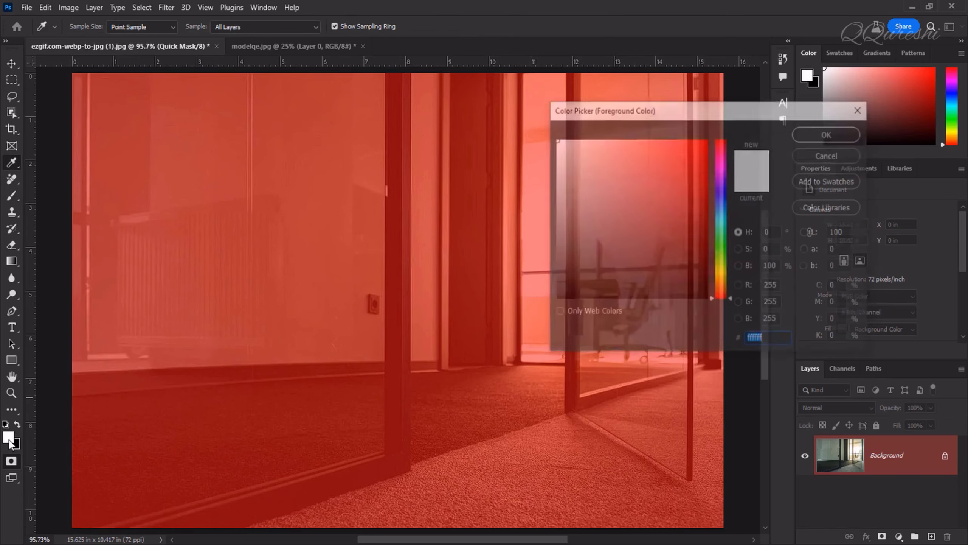
pyautogui.moveTo(575, 169); pyautogui.dragTo(554, 137)
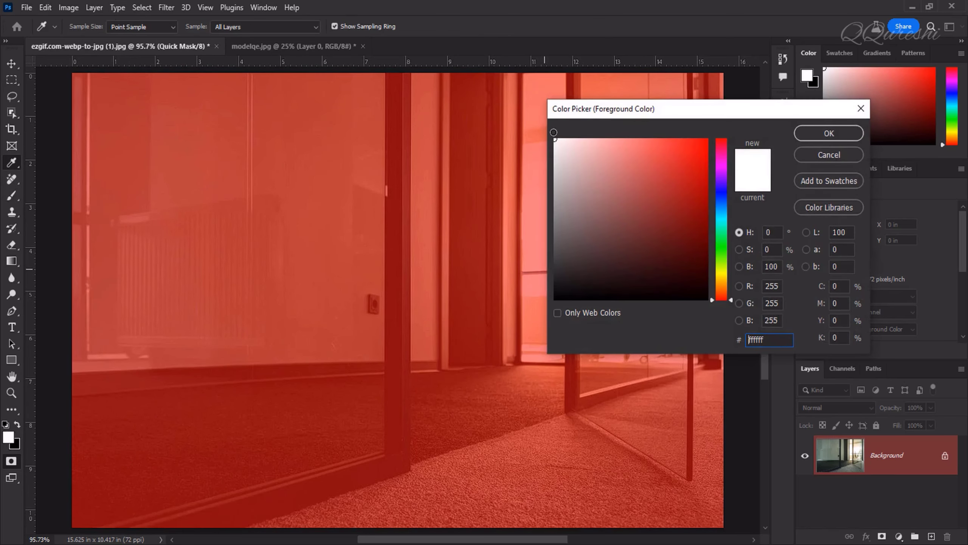
pyautogui.click(811, 135)
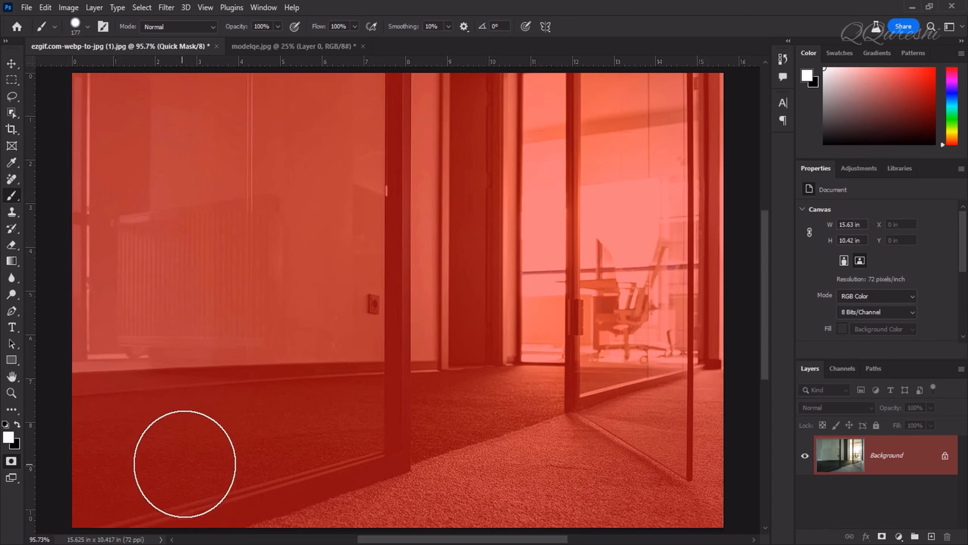
pyautogui.moveTo(168, 438)
pyautogui.mouseDown()
pyautogui.moveTo(171, 429)
pyautogui.moveTo(275, 425)
pyautogui.mouseUp()
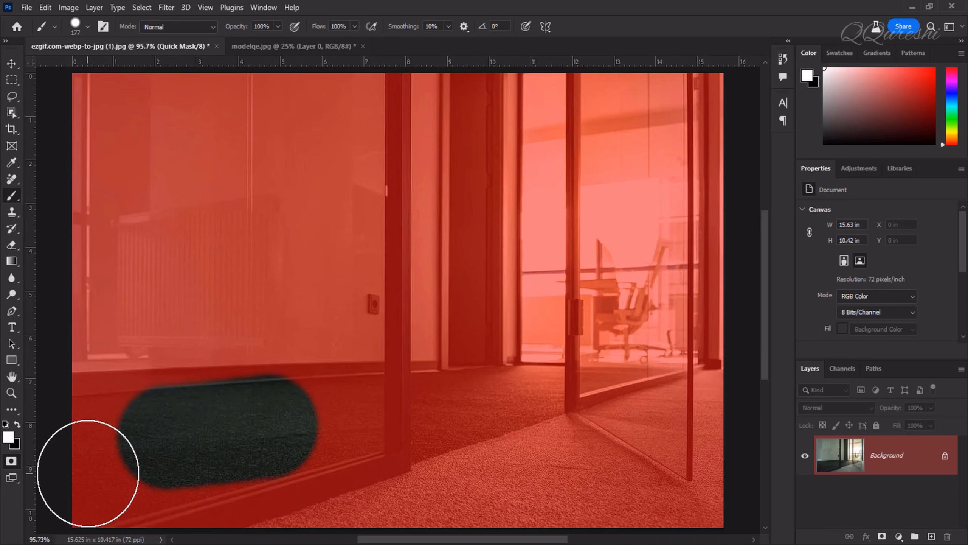
pyautogui.press('q')
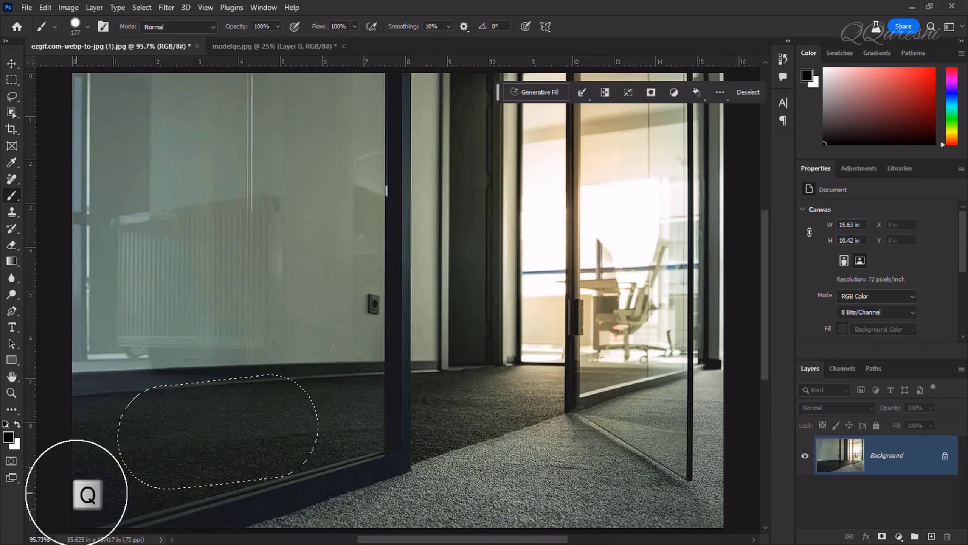
# Generate a cat in the selected carpet area using Generative Fill with the prompt "cat".
pyautogui.click(532, 92)
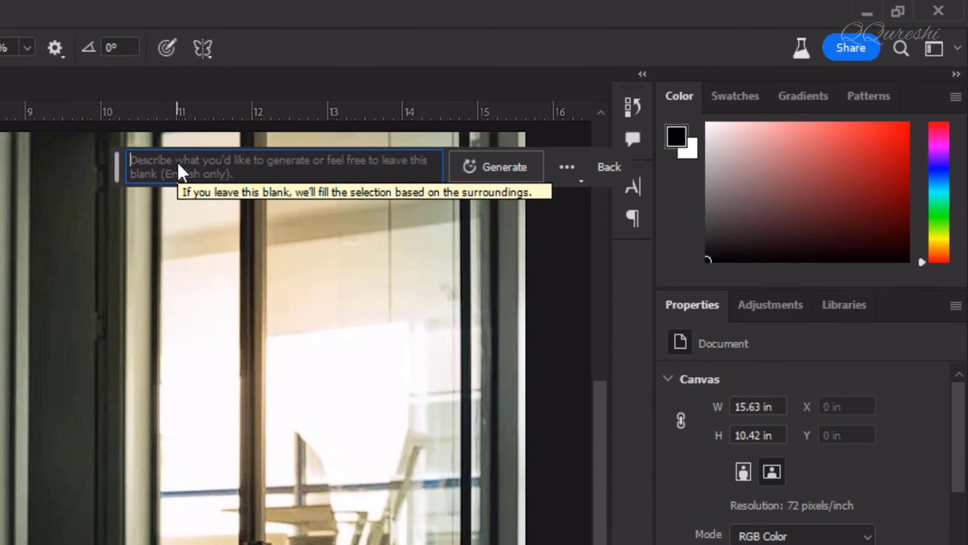
pyautogui.write('cat')
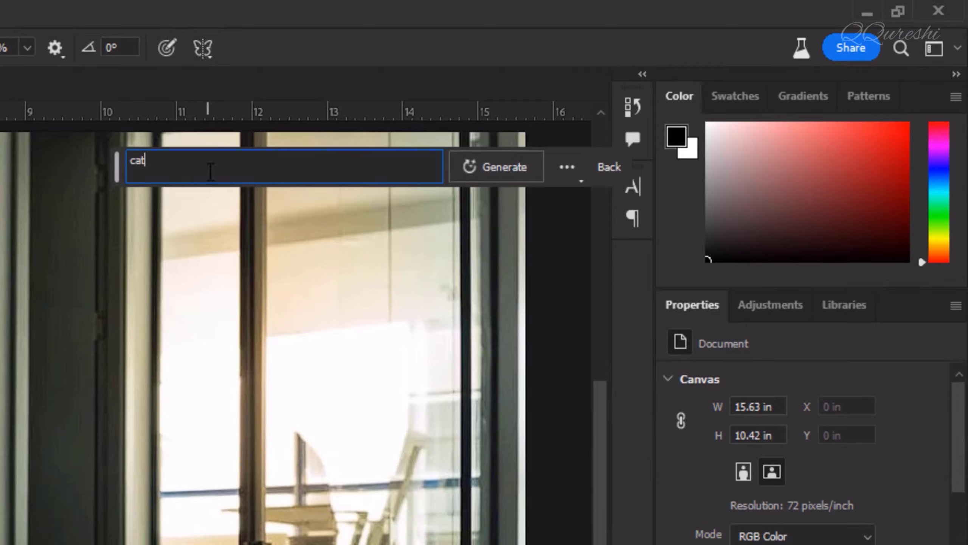
pyautogui.click(519, 168)
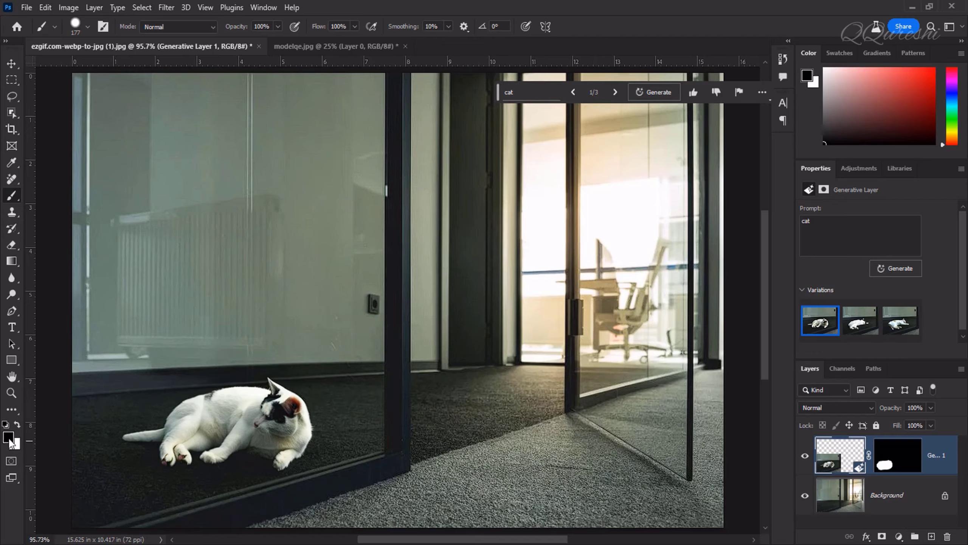
# Hide the generative layer with the white cat and enter Quick Mask mode again.
pyautogui.click(806, 456)
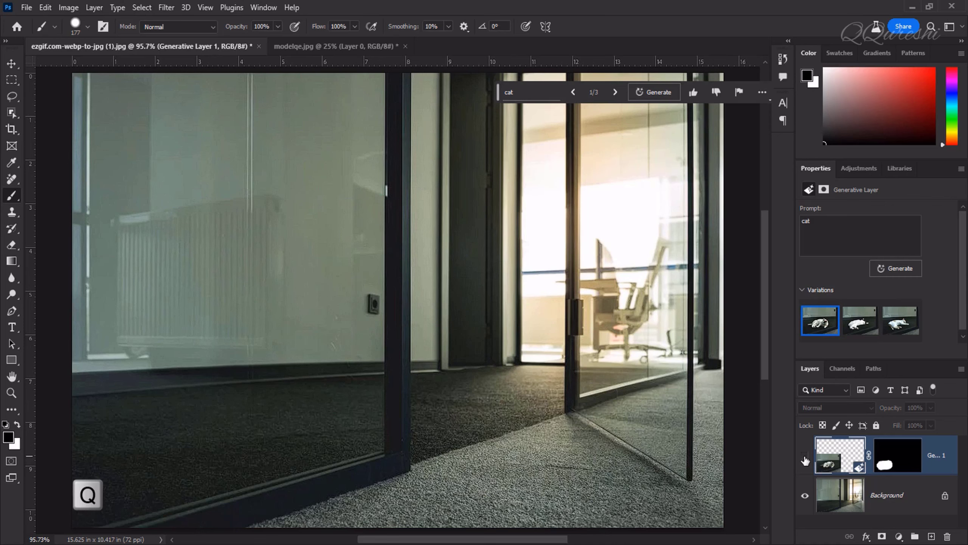
pyautogui.press('q')
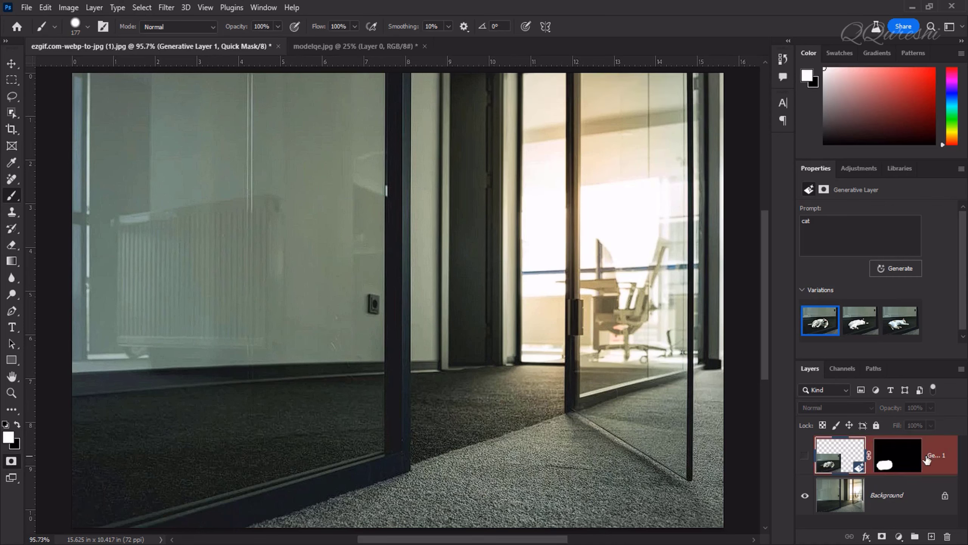
# Set the foreground color to a mid gray with 50% brightness (808080).
pyautogui.click(10, 439)
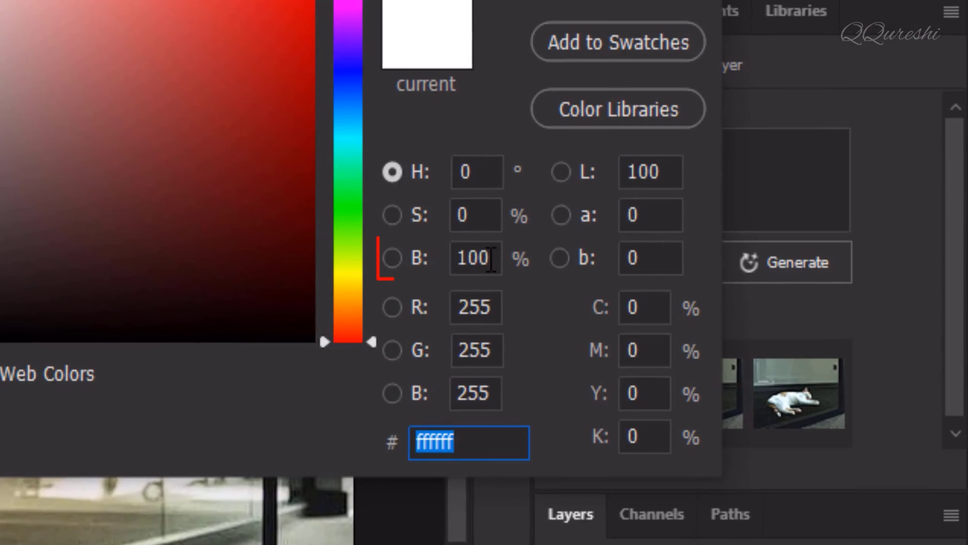
pyautogui.click(481, 264)
pyautogui.doubleClick(481, 264)
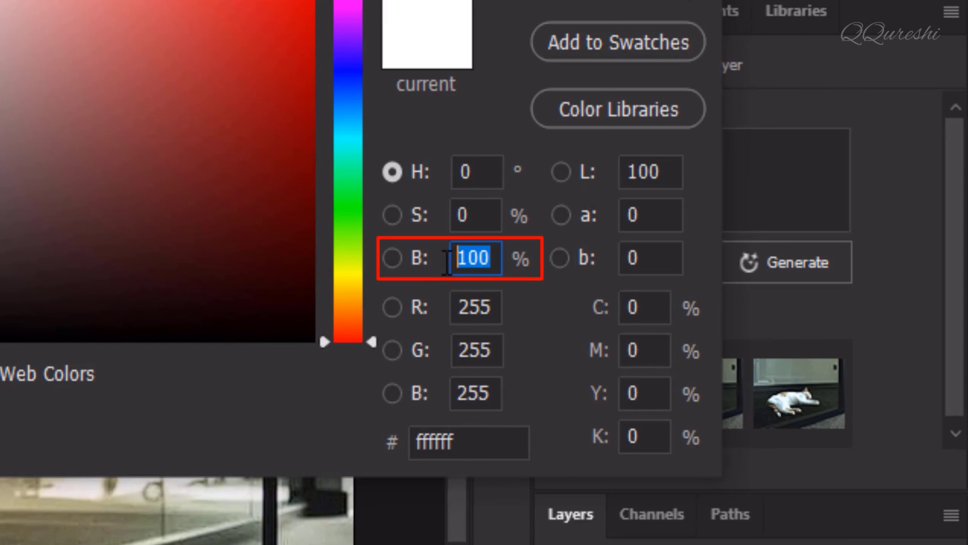
pyautogui.write('50')
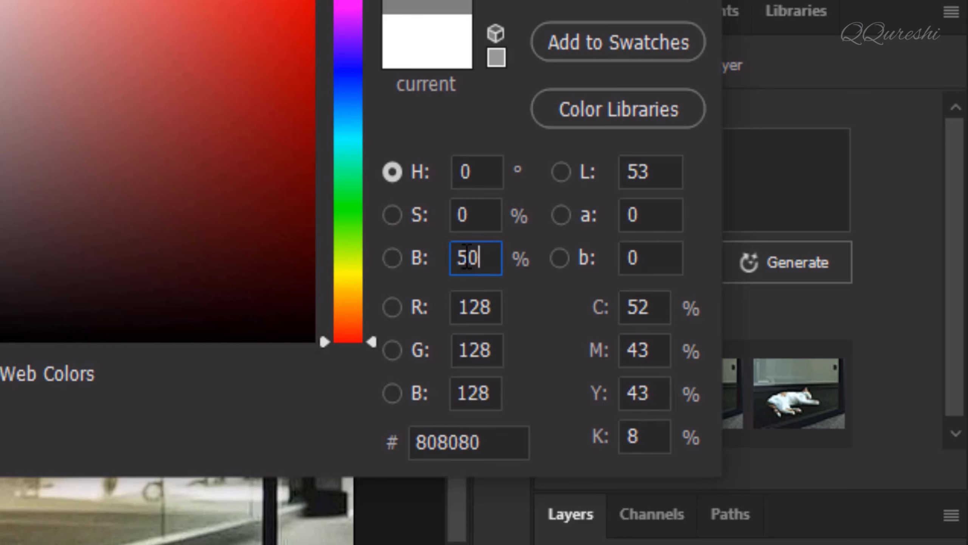
pyautogui.doubleClick(482, 258)
pyautogui.write('40')
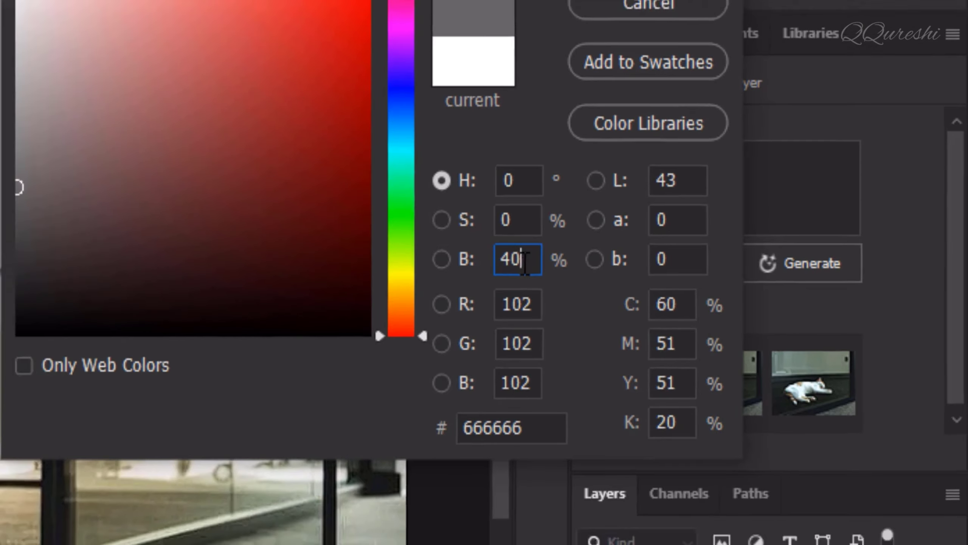
pyautogui.moveTo(483, 264); pyautogui.dragTo(440, 261)
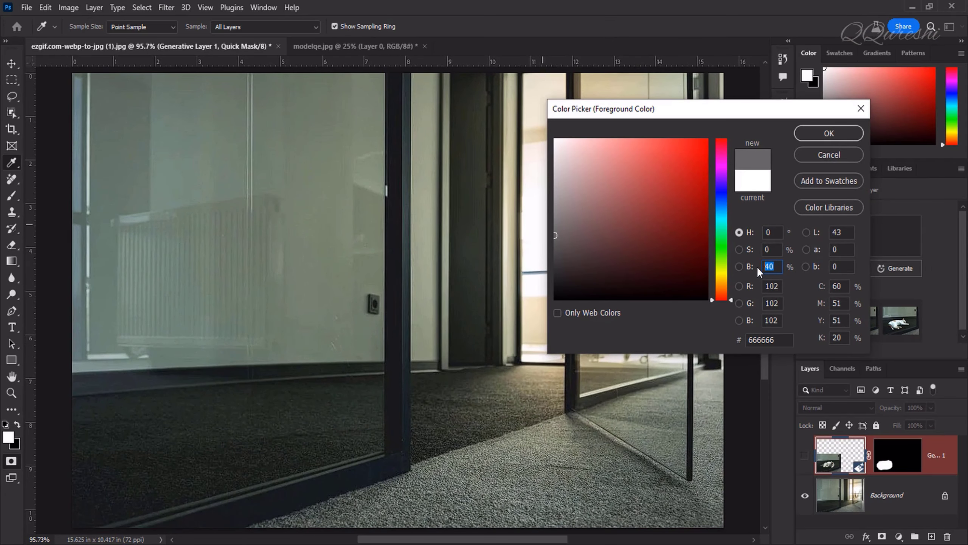
pyautogui.write('50')
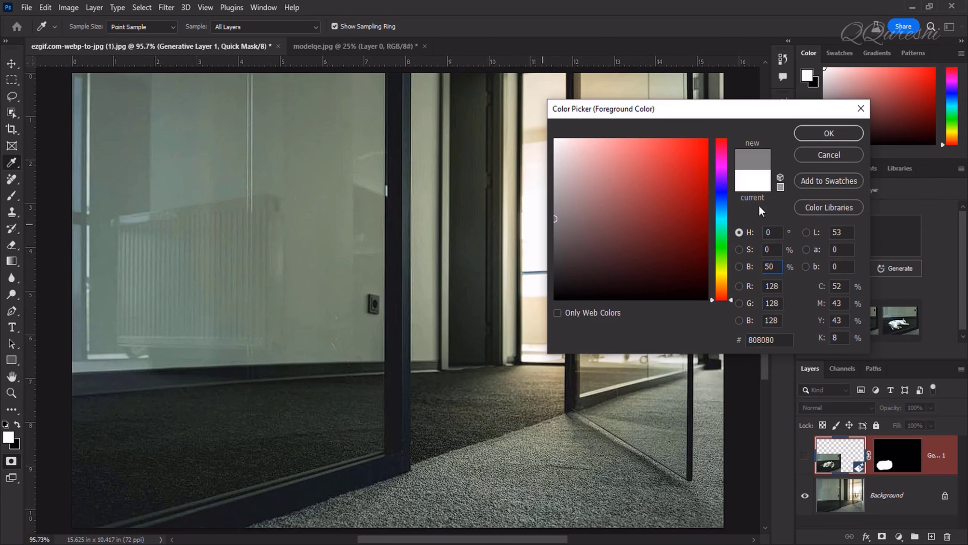
pyautogui.click(814, 133)
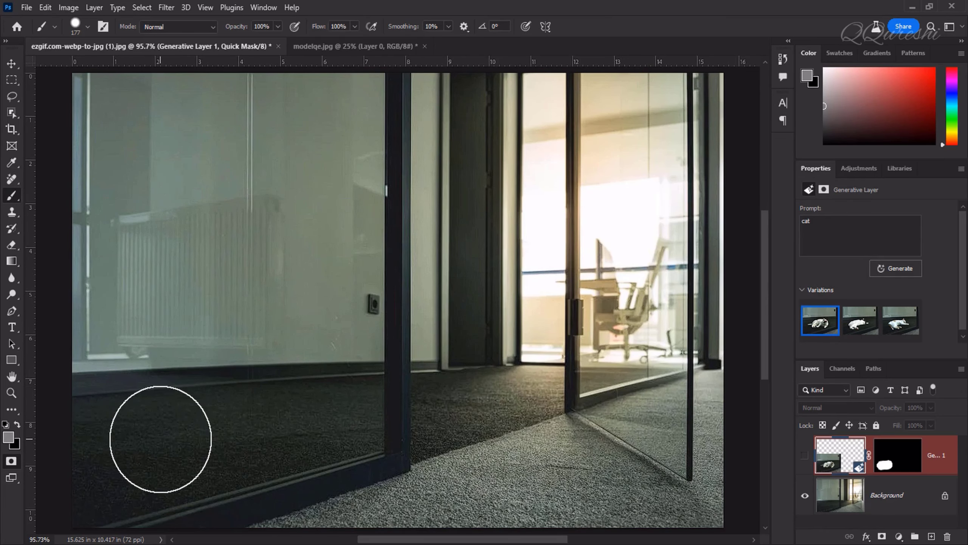
# Fill the quick mask with black and paint a gray stroke across the dark carpet behind the glass.
pyautogui.hotkey('ctrl', 'BackSpace')
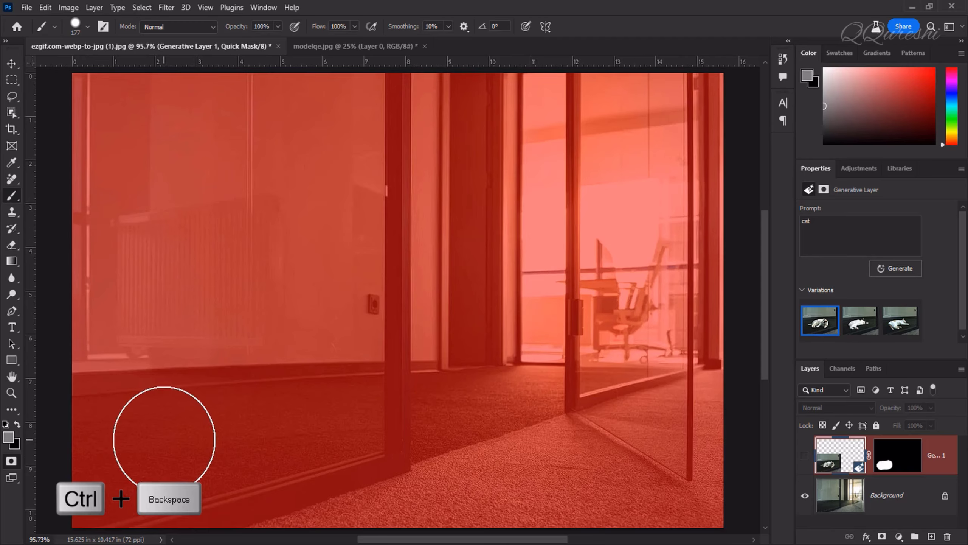
pyautogui.click(155, 438)
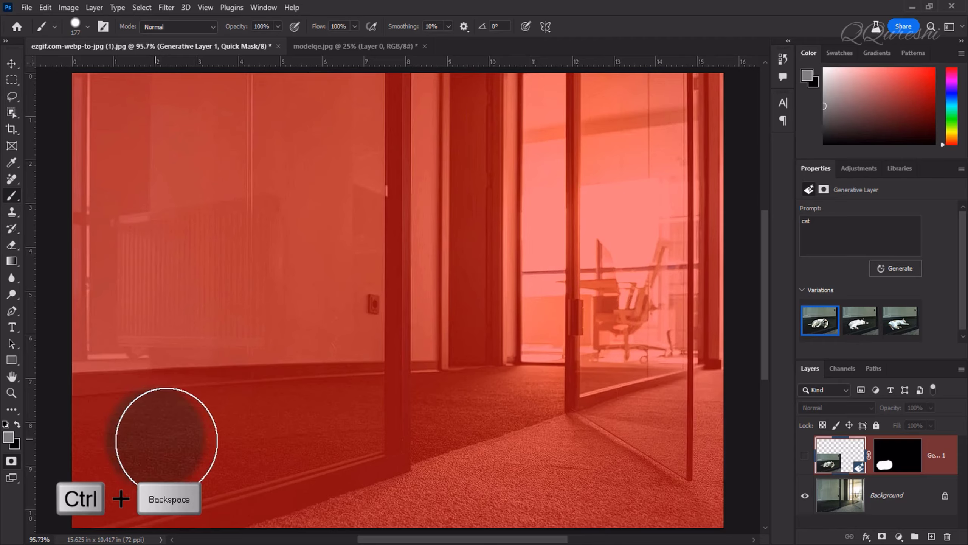
pyautogui.moveTo(166, 428); pyautogui.dragTo(263, 422)
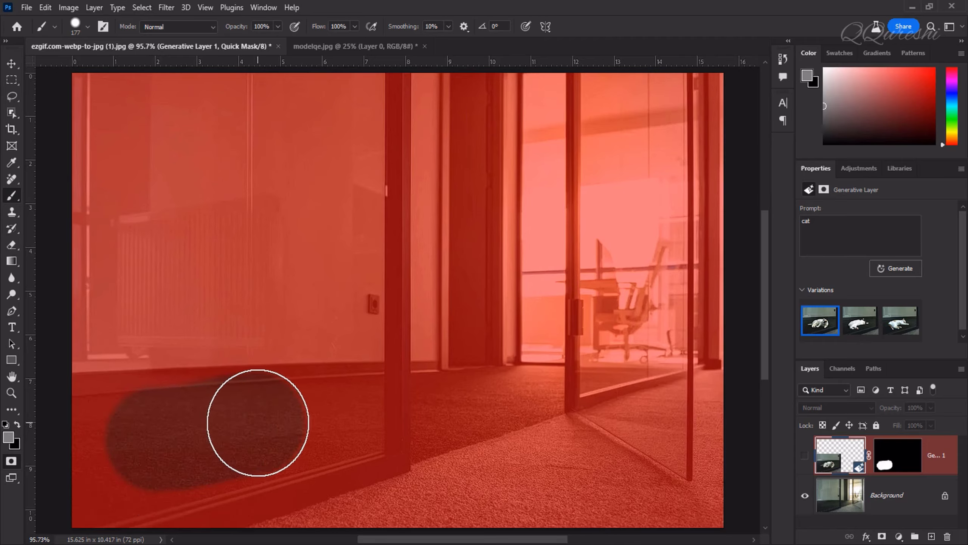
# Exit Quick Mask mode and generate a cat in the partially selected carpet area using Generative Fill with the prompt "cat".
pyautogui.press('q')
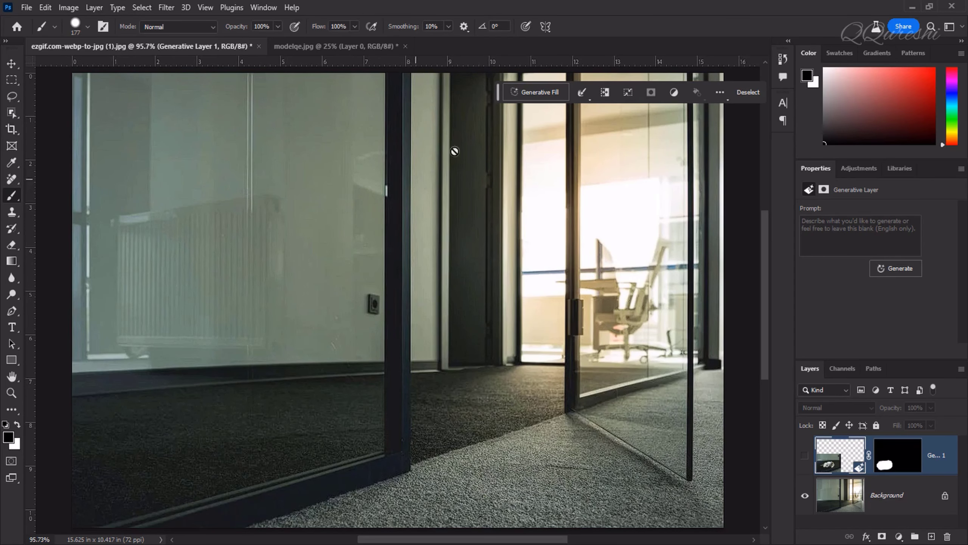
pyautogui.click(548, 90)
pyautogui.write('cat')
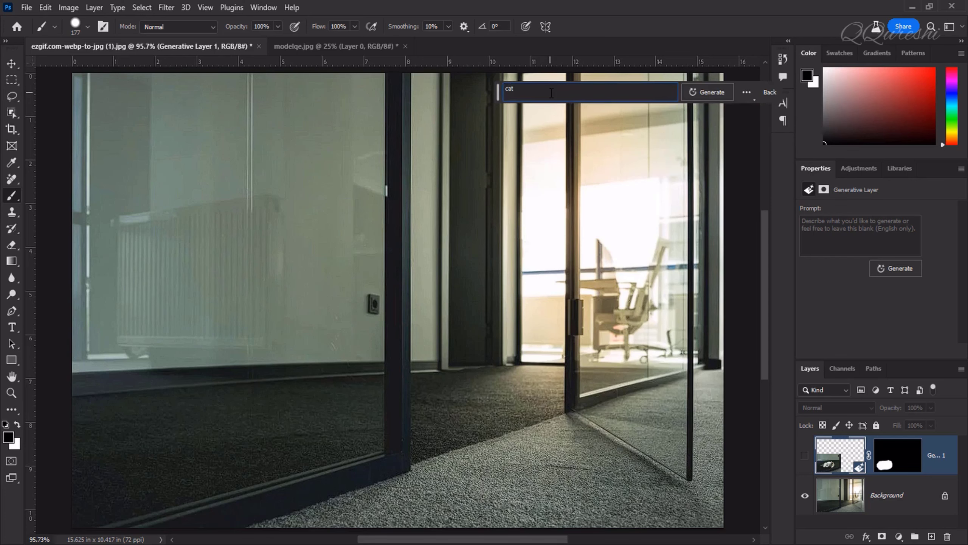
pyautogui.click(716, 92)
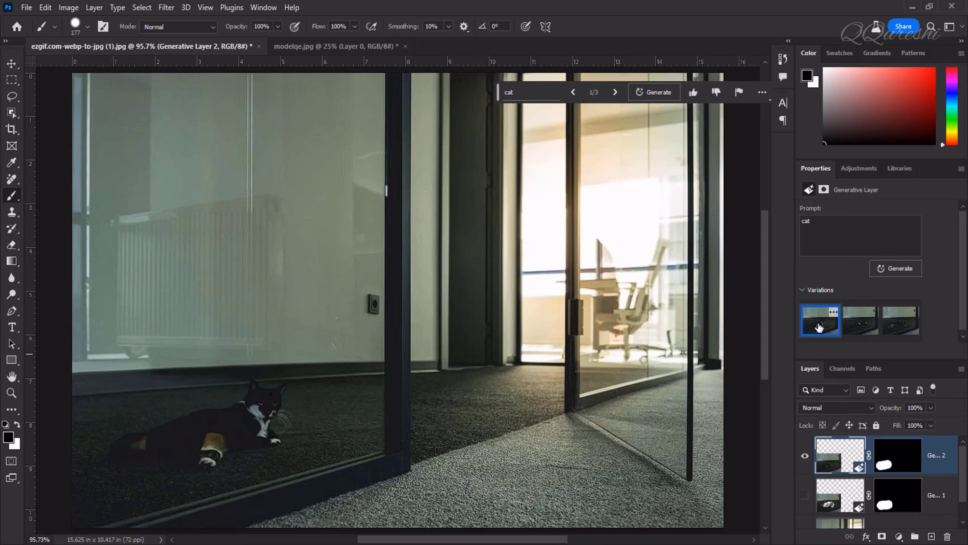
# Browse the second and third variations of the new cat, returning to the first one.
pyautogui.click(859, 330)
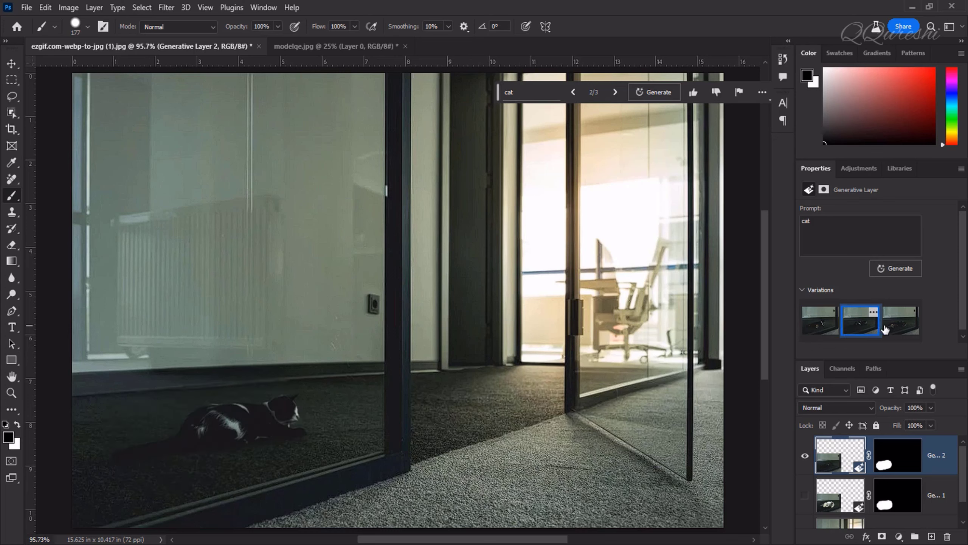
pyautogui.click(900, 328)
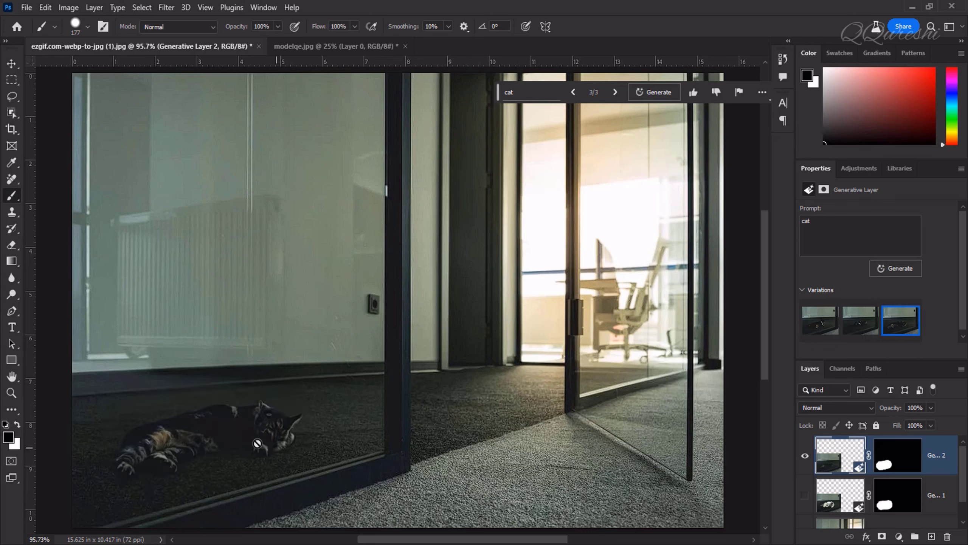
pyautogui.click(826, 326)
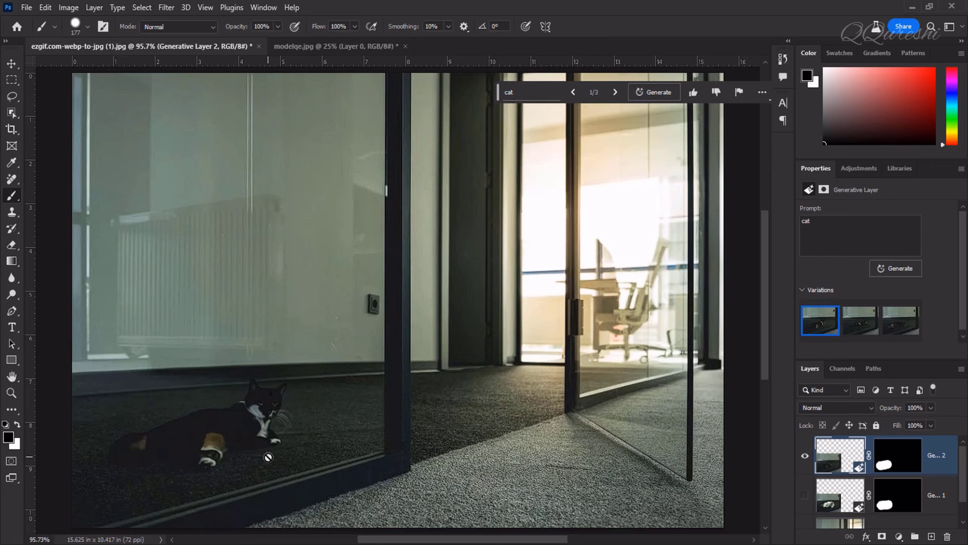
# Compare the two generated cats by toggling the visibility of both generative layers, ending with both shown.
pyautogui.click(805, 455)
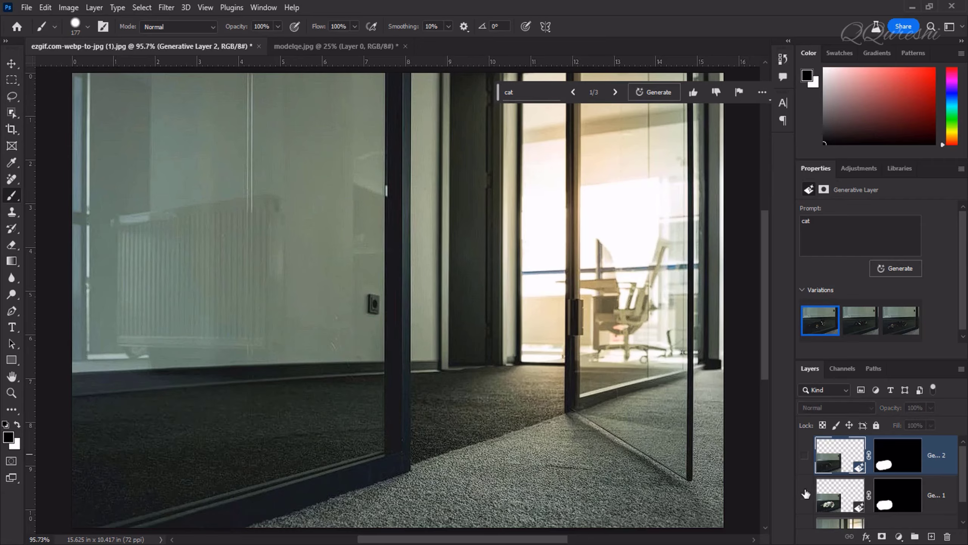
pyautogui.click(806, 495)
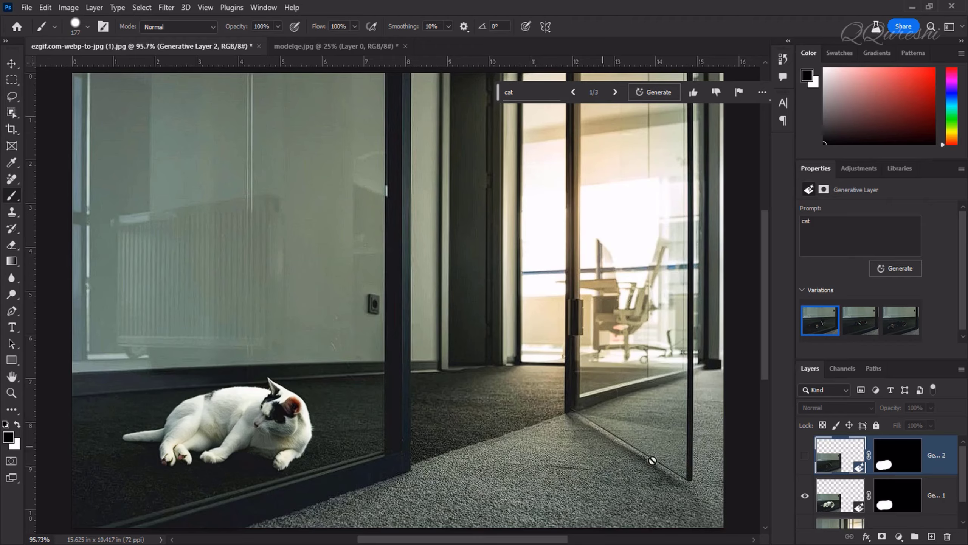
pyautogui.click(805, 455)
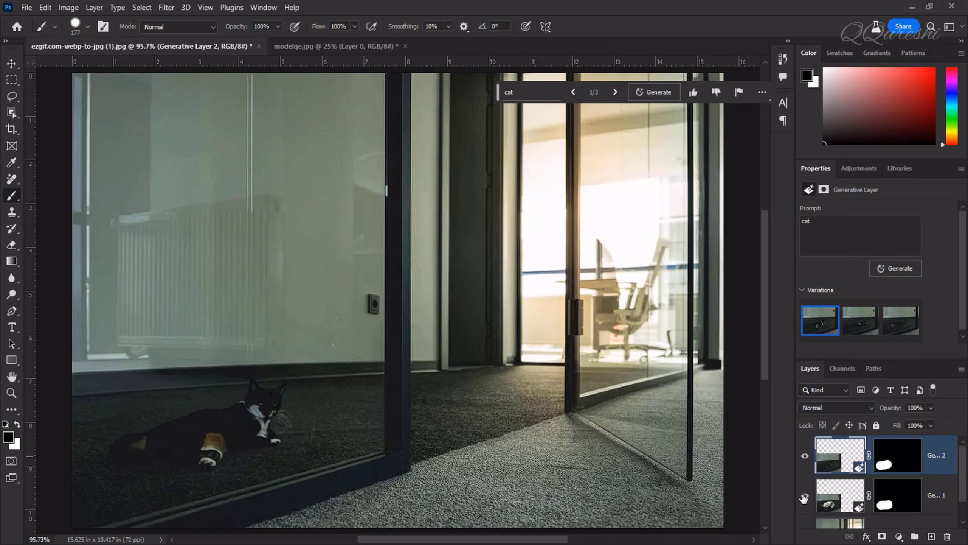
pyautogui.click(804, 496)
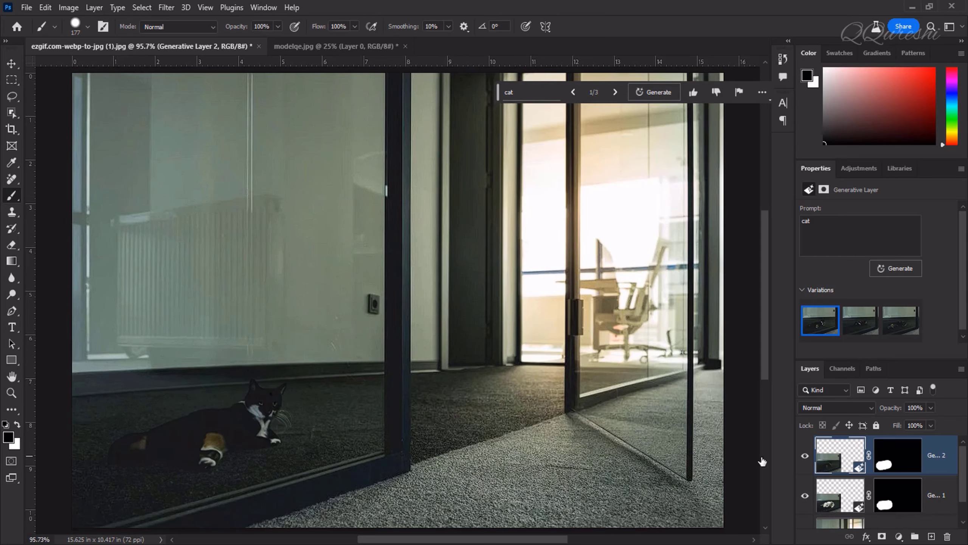
# Switch to modelqe.jpg and extend its canvas upward above the woman's head with the Crop tool.
pyautogui.click(307, 45)
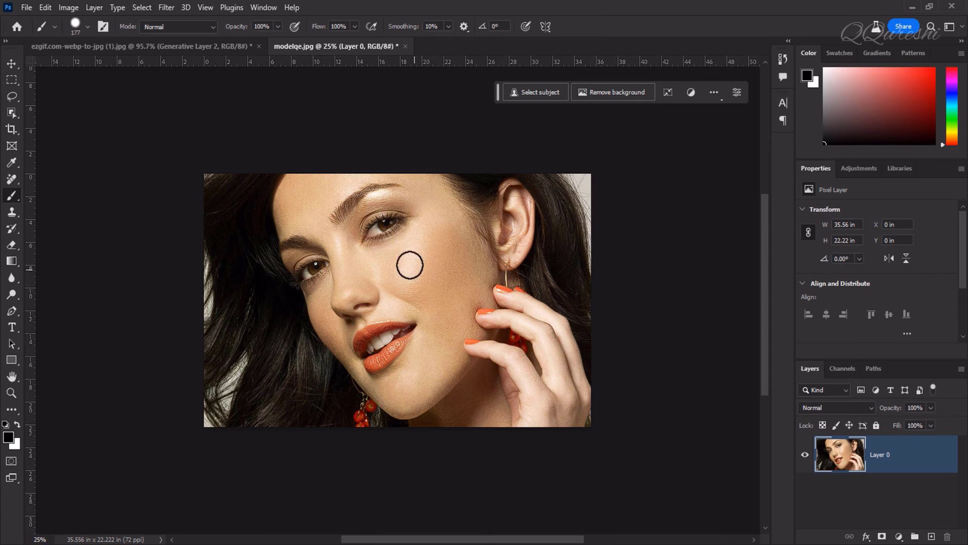
pyautogui.click(12, 130)
pyautogui.moveTo(399, 173); pyautogui.dragTo(399, 105)
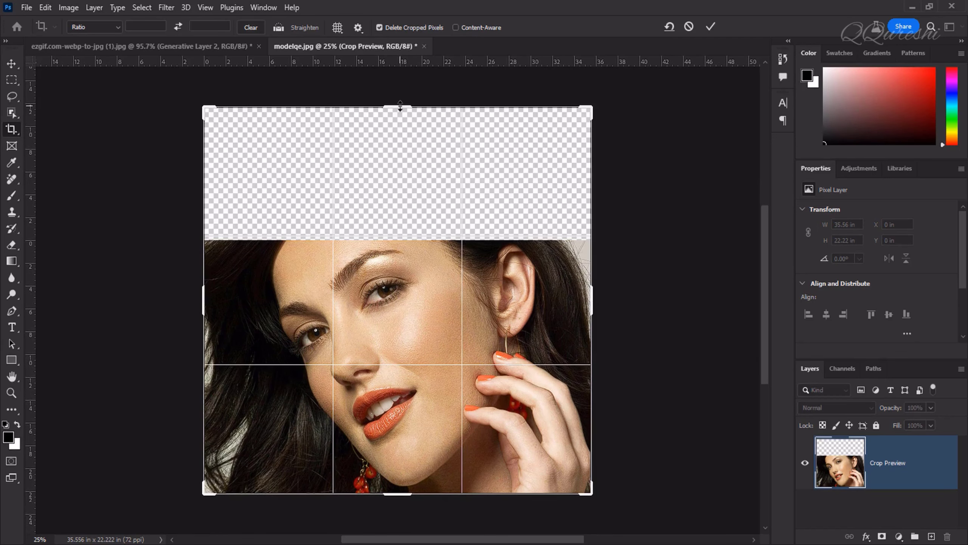
pyautogui.click(707, 27)
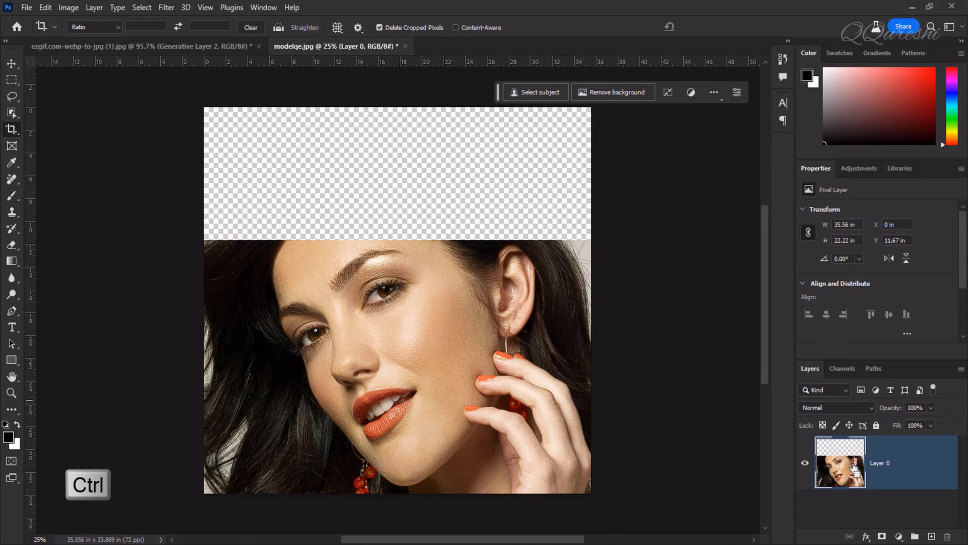
# Select the empty canvas area above the portrait by inverting the layer's selection, and fill it using Generative Fill without a prompt.
pyautogui.keyDown('ctrl'); pyautogui.click(855, 469); pyautogui.keyUp('ctrl')
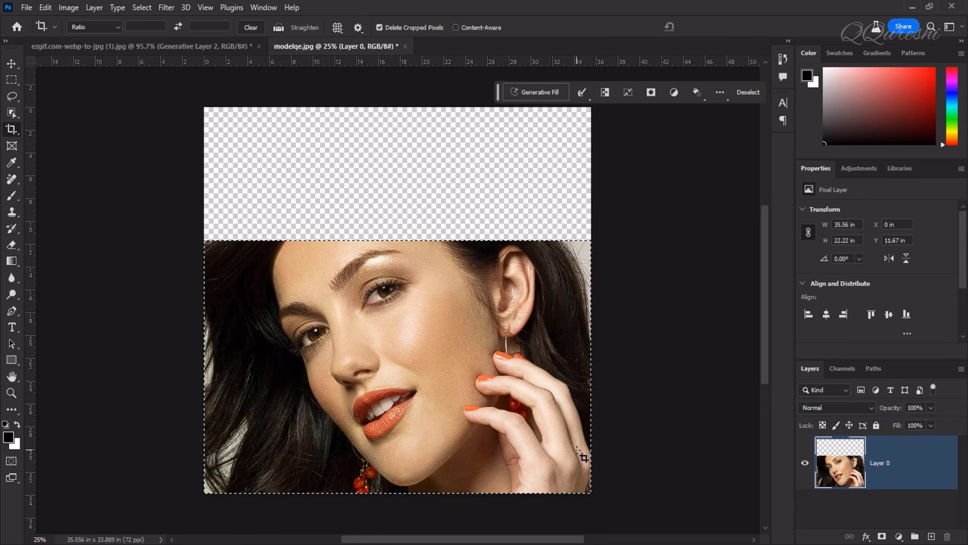
pyautogui.hotkey('ctrl', 'shift', 'i')
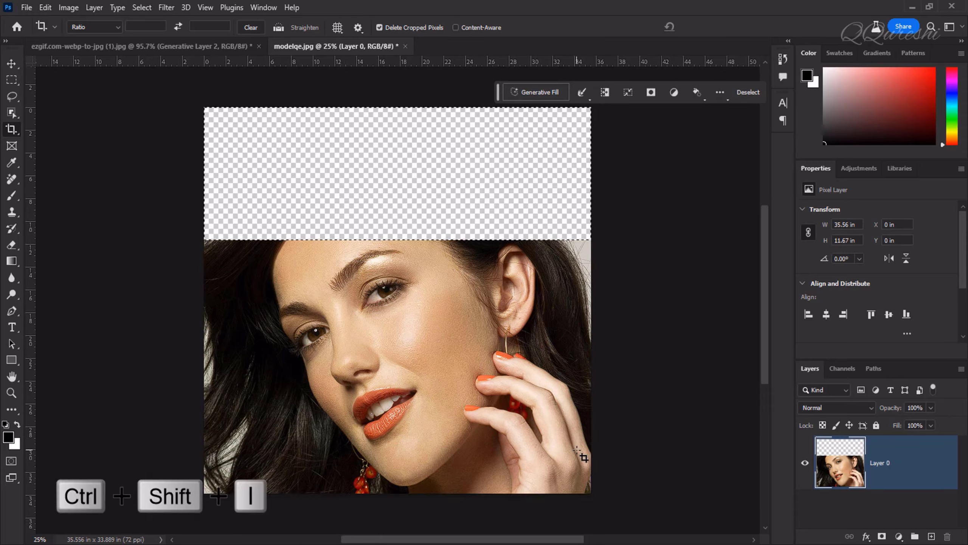
pyautogui.click(537, 92)
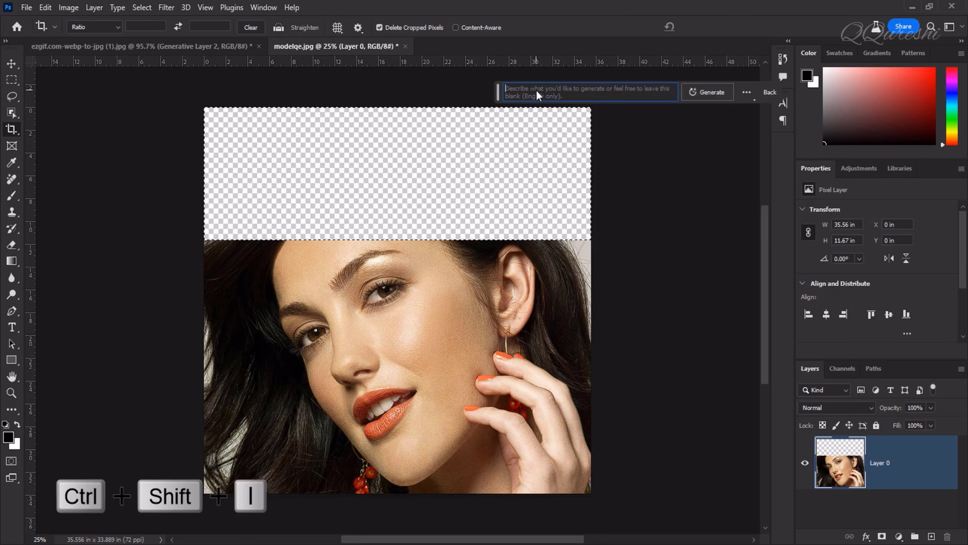
pyautogui.click(709, 94)
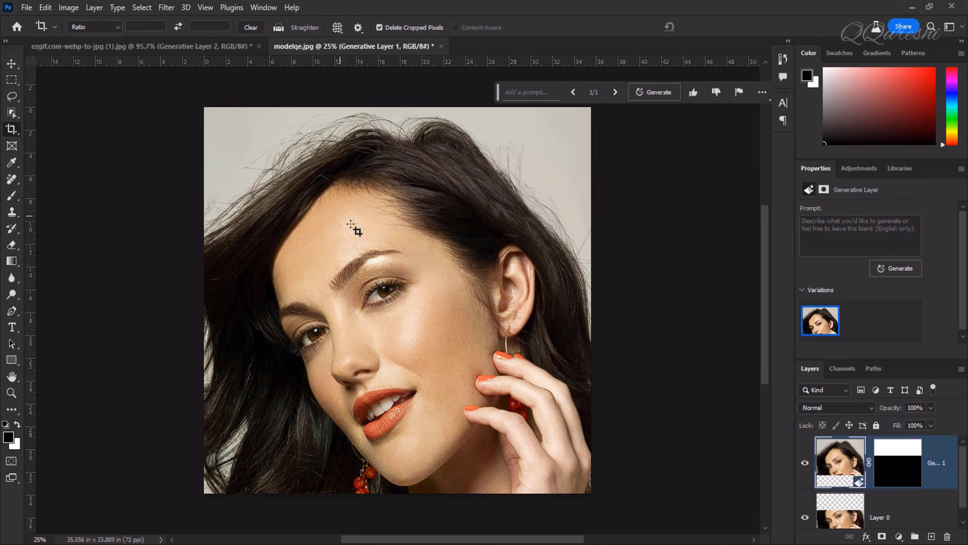
# Inspect the horizontal seam across the hair up close and merge the generative layer with Layer 0.
pyautogui.hotkey('ctrl', '+')
pyautogui.hotkey('ctrl', '+')
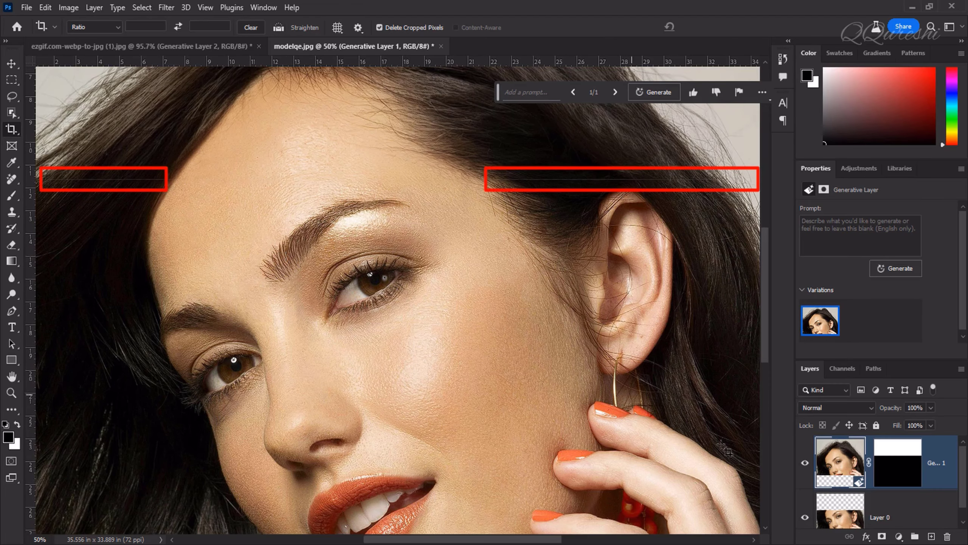
pyautogui.keyDown('shift'); pyautogui.click(897, 517); pyautogui.keyUp('shift')
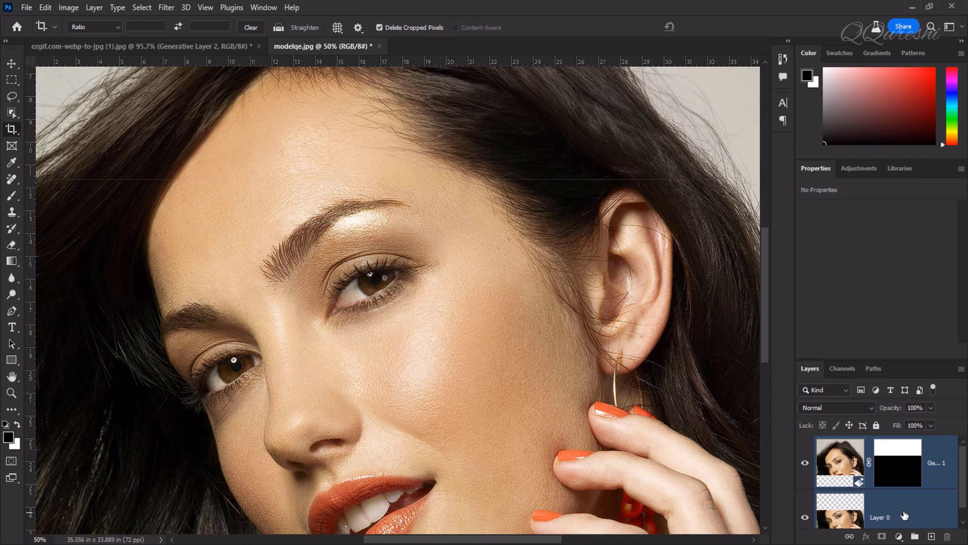
pyautogui.hotkey('ctrl', 'e')
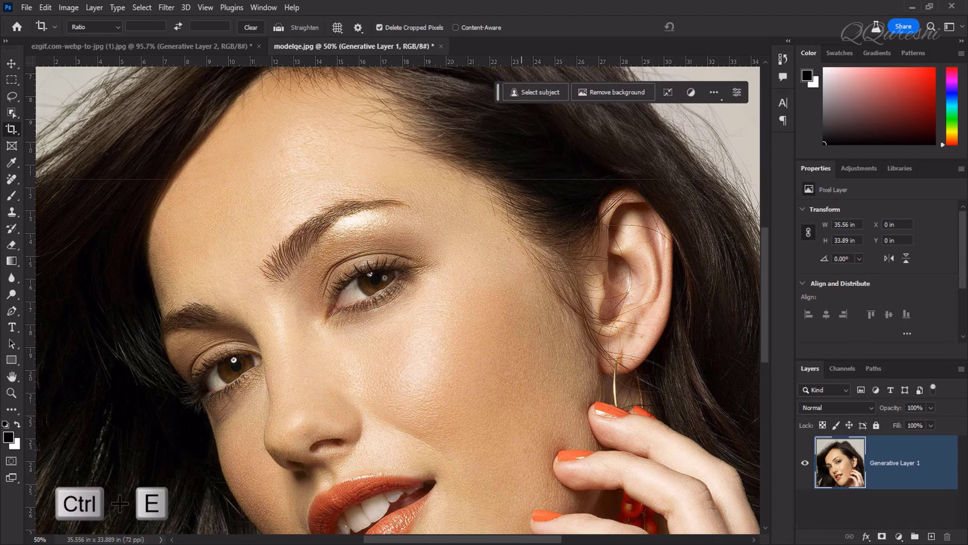
# Erase the horizontal seam across the hair on both sides of the face with the Remove tool and check the repaired area.
pyautogui.hotkey('ctrl', '-')
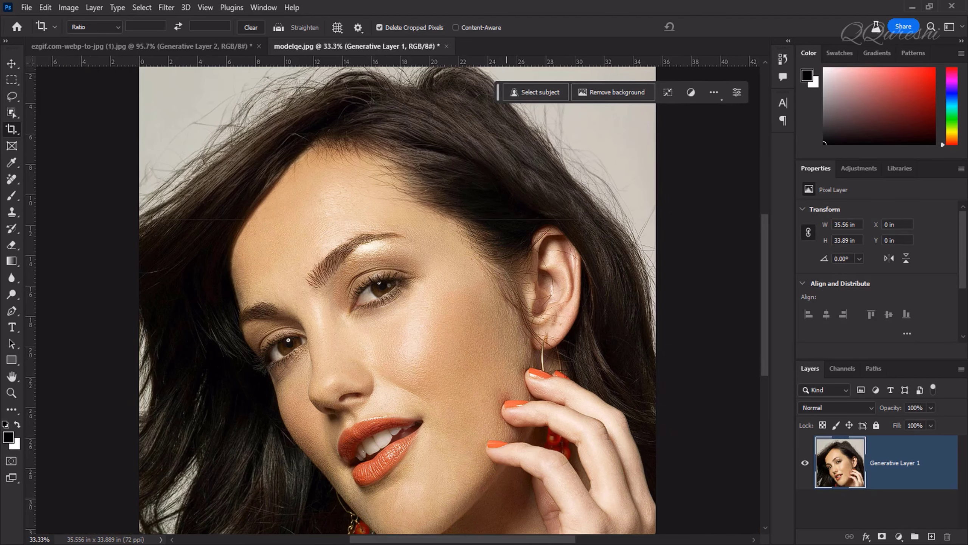
pyautogui.rightClick(12, 163)
pyautogui.rightClick(11, 178)
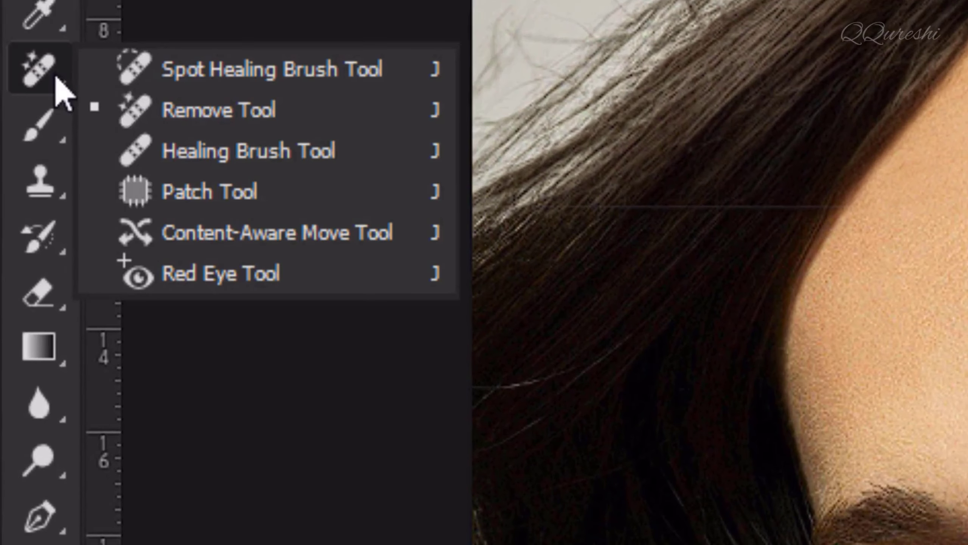
pyautogui.click(334, 109)
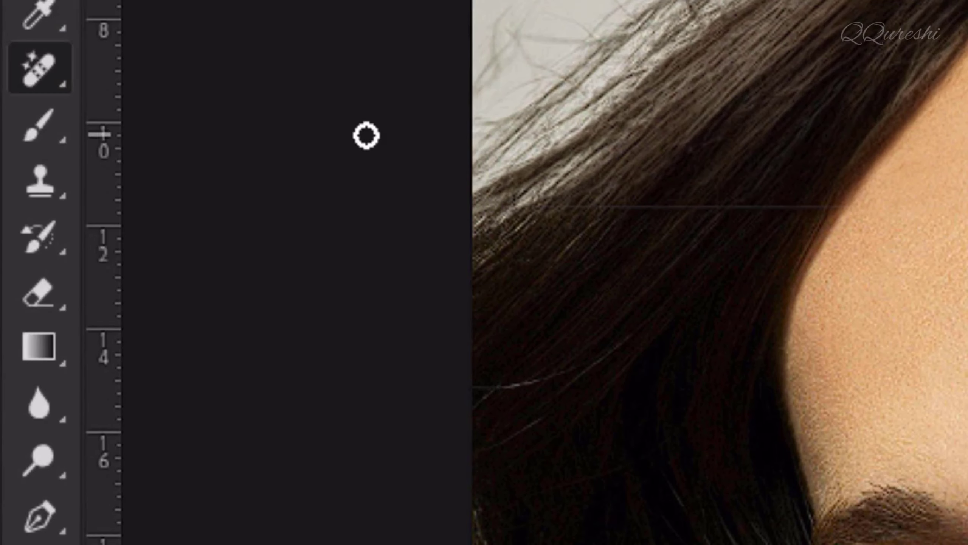
pyautogui.moveTo(461, 207); pyautogui.dragTo(833, 207)
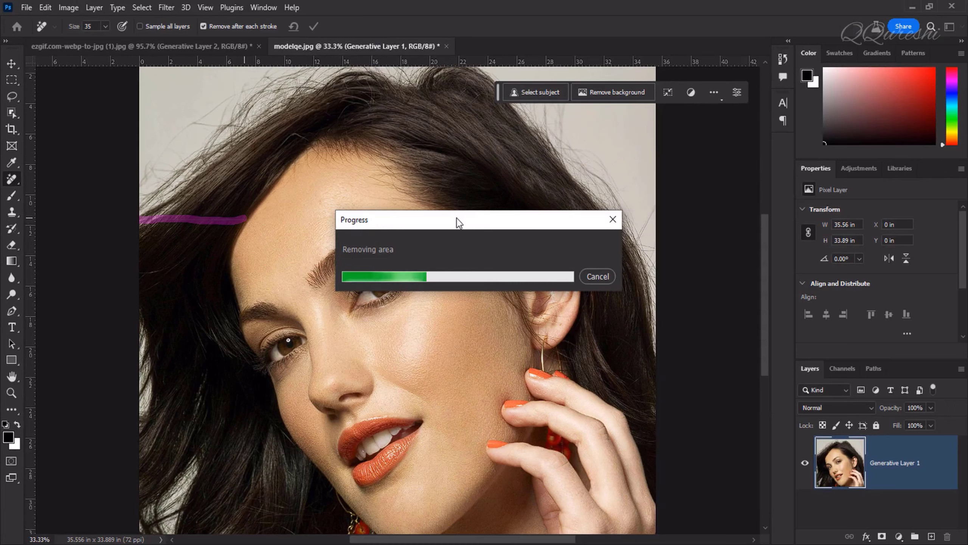
pyautogui.moveTo(467, 220); pyautogui.dragTo(609, 220)
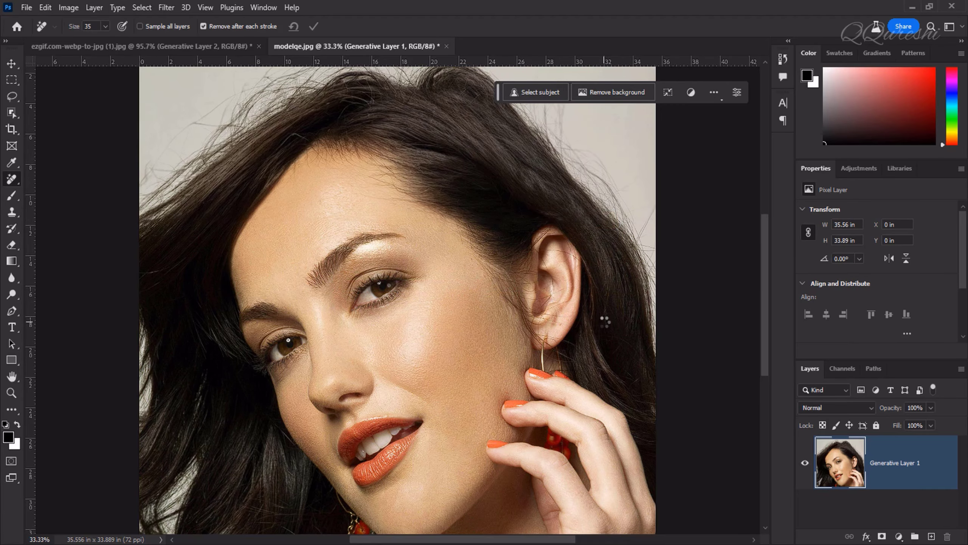
pyautogui.scroll(1, 605, 321)
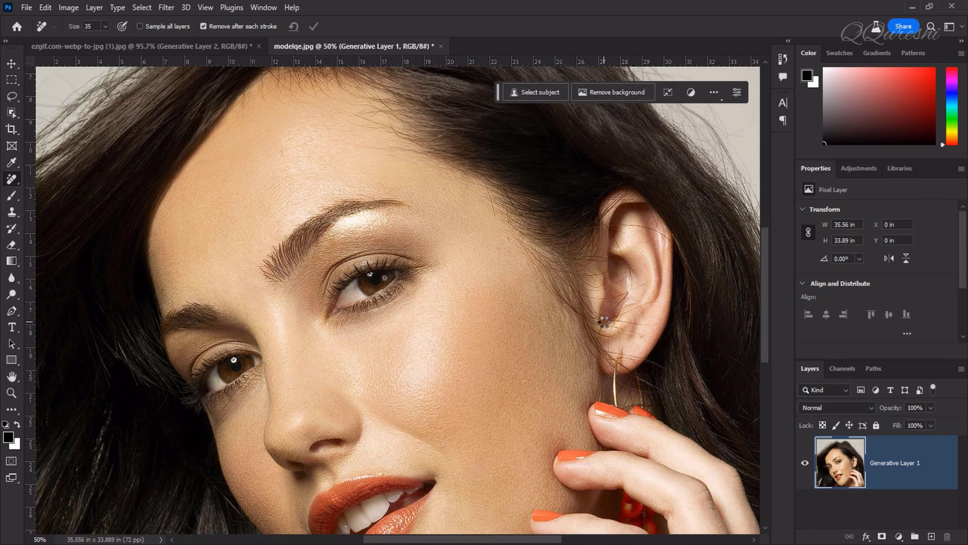
pyautogui.scroll(2, 604, 322)
pyautogui.moveTo(633, 227)
pyautogui.mouseDown()
pyautogui.moveTo(648, 191)
pyautogui.moveTo(437, 382)
pyautogui.moveTo(348, 422)
pyautogui.moveTo(357, 413)
pyautogui.mouseUp()
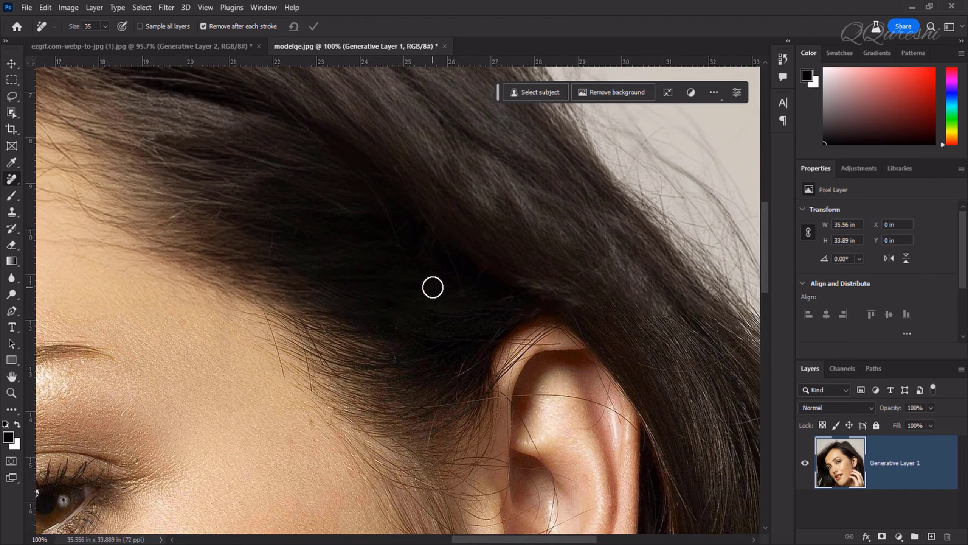
pyautogui.hotkey('ctrl', '0')
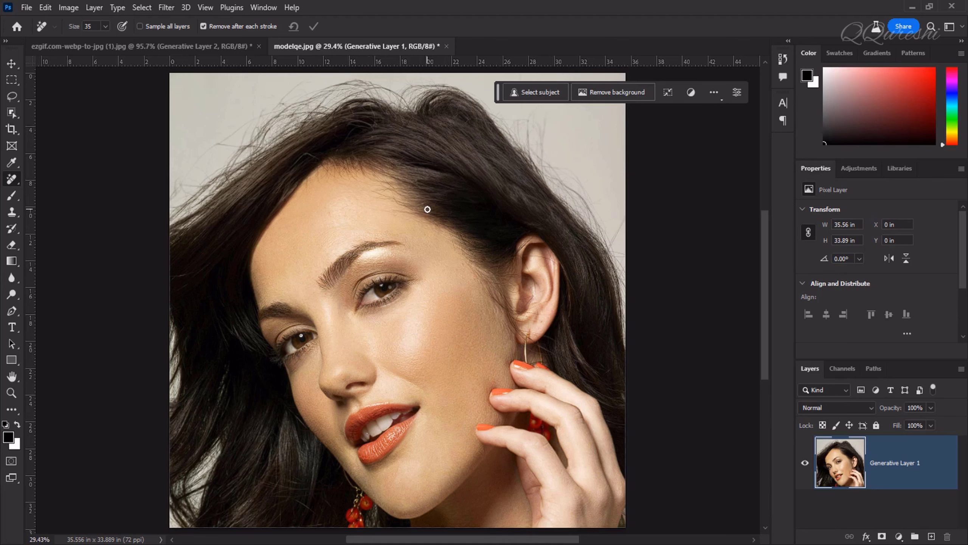
pyautogui.click(126, 45)
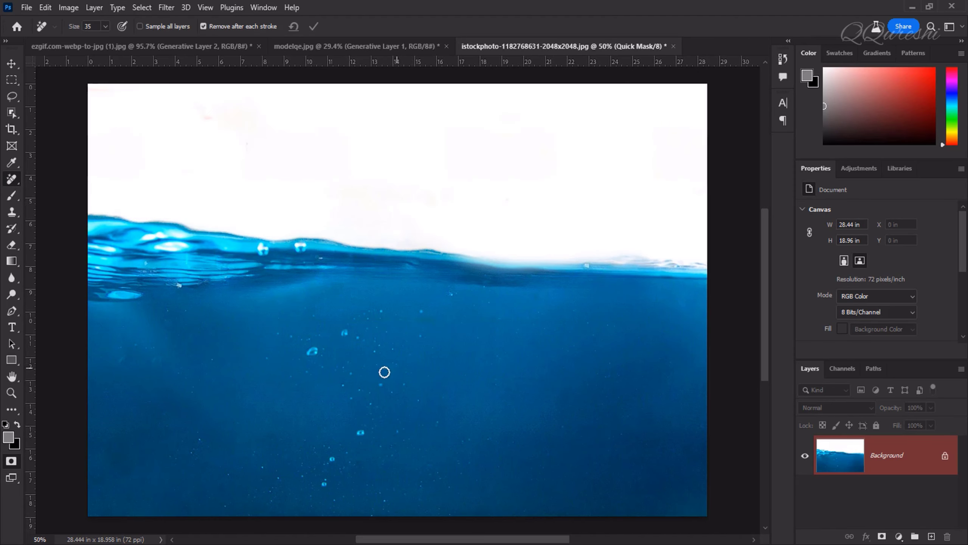
pyautogui.click(9, 437)
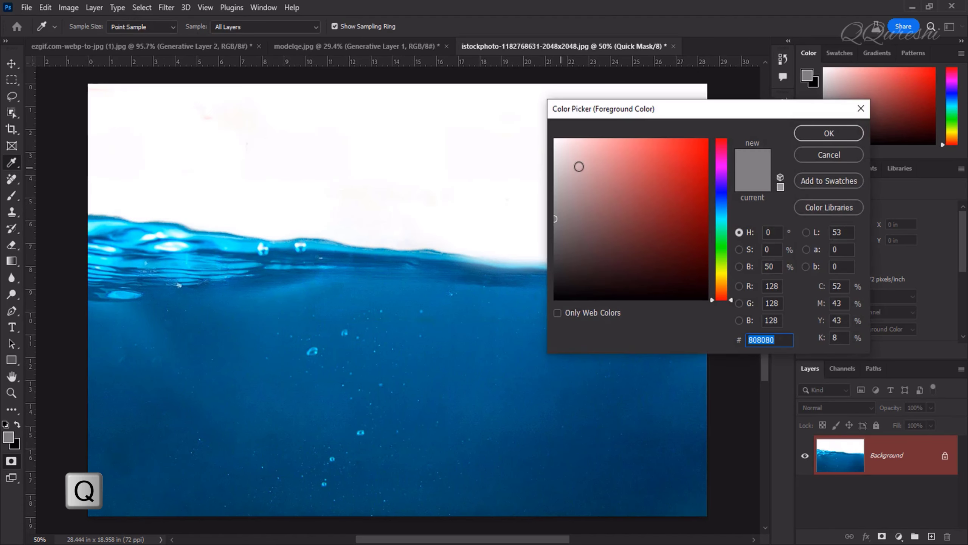
pyautogui.moveTo(565, 154); pyautogui.dragTo(544, 127)
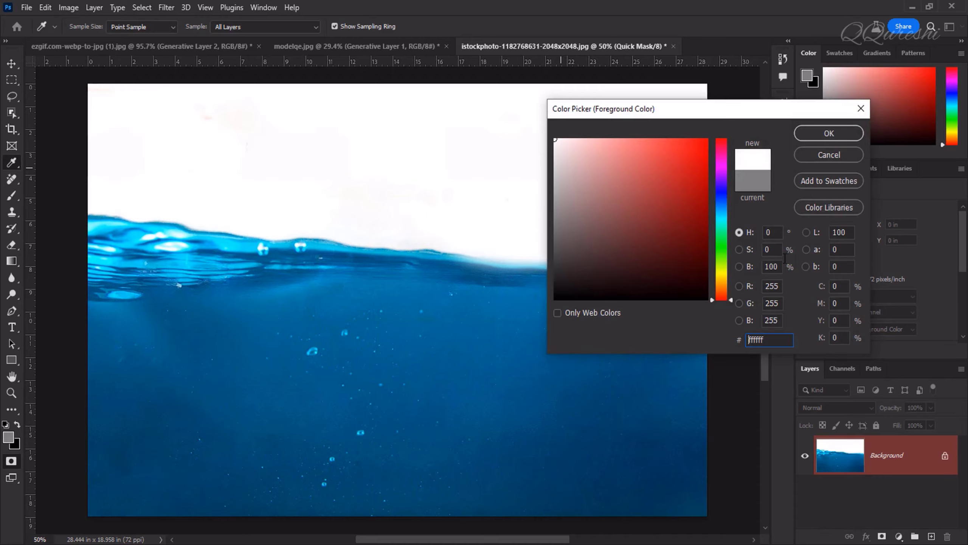
pyautogui.click(816, 133)
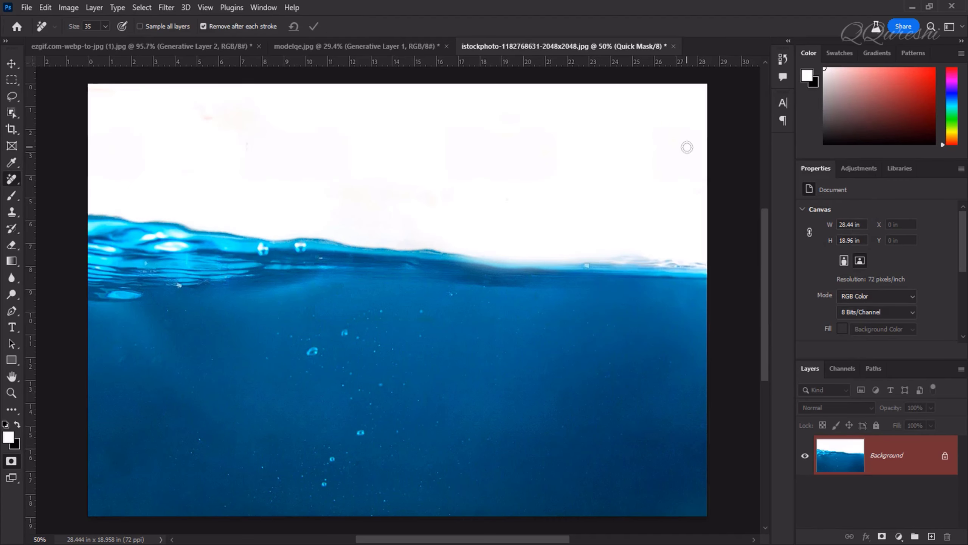
# Fill the Quick Mask with black, brush a wide white area in the water below the surface, and convert it to a selection.
pyautogui.hotkey('ctrl', 'BackSpace')
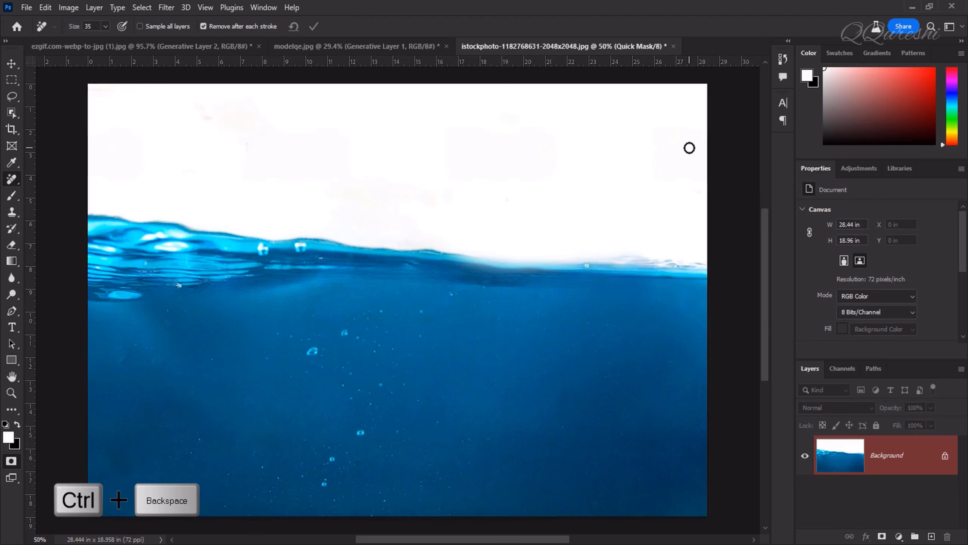
pyautogui.hotkey('ctrl', 'BackSpace')
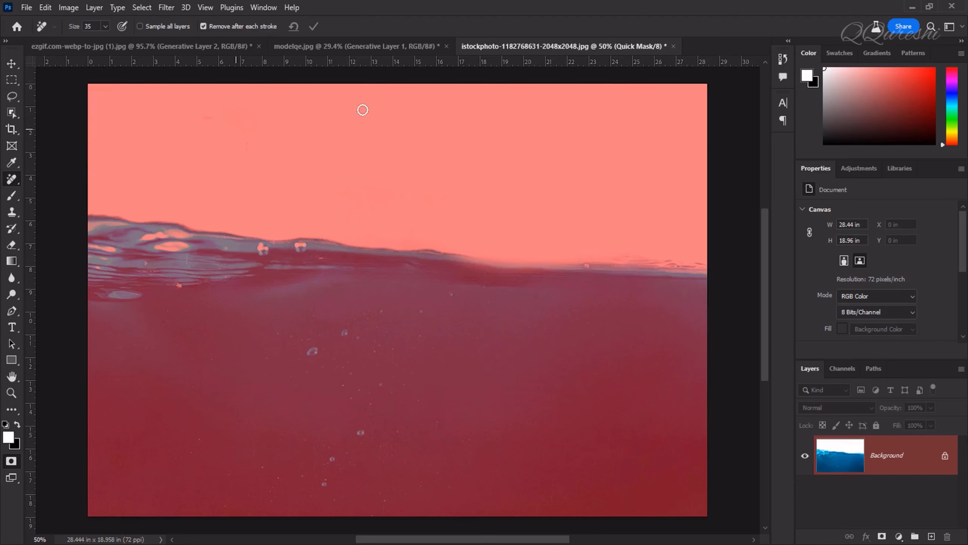
pyautogui.press('b')
pyautogui.moveTo(288, 361)
pyautogui.mouseDown()
pyautogui.moveTo(488, 359)
pyautogui.moveTo(560, 373)
pyautogui.moveTo(539, 393)
pyautogui.moveTo(491, 402)
pyautogui.moveTo(307, 398)
pyautogui.moveTo(292, 410)
pyautogui.moveTo(329, 425)
pyautogui.moveTo(489, 427)
pyautogui.moveTo(583, 403)
pyautogui.mouseUp()
pyautogui.press('q')
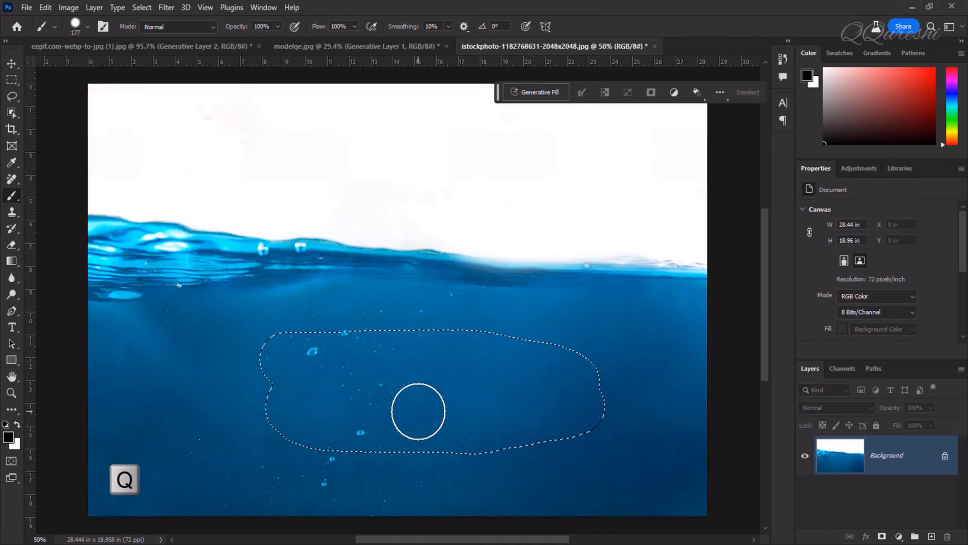
# Generate a fish in the selection with the Generative Fill prompt "fish" and choose the third variation.
pyautogui.click(541, 98)
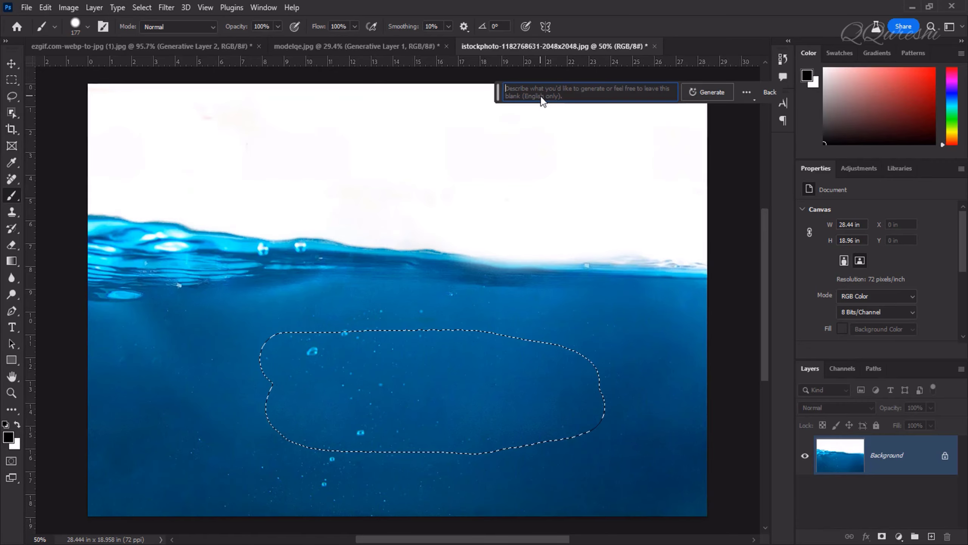
pyautogui.write('fish')
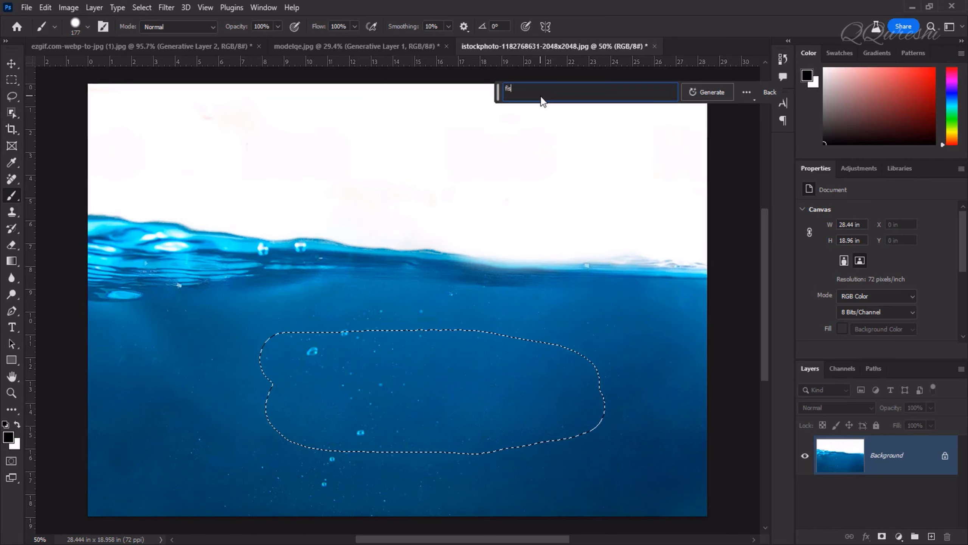
pyautogui.click(723, 92)
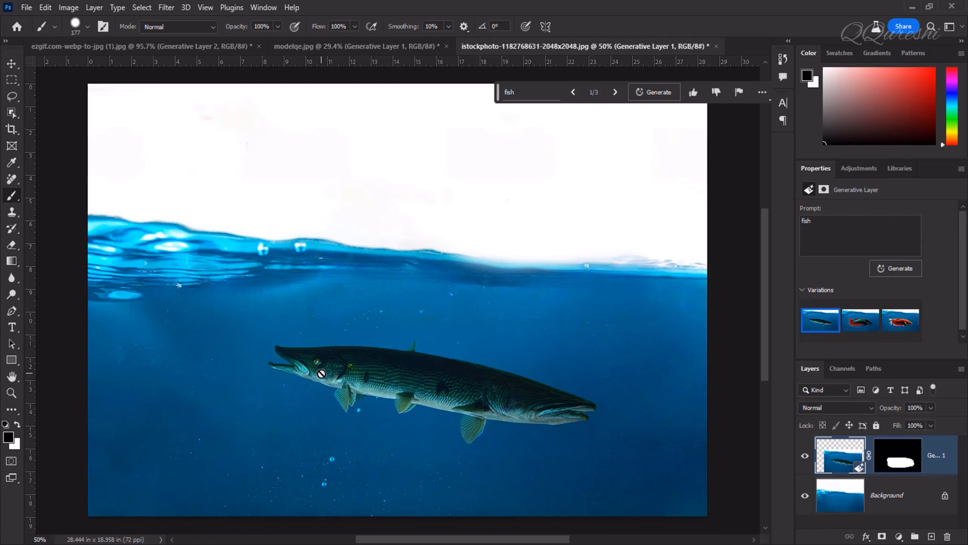
pyautogui.click(861, 320)
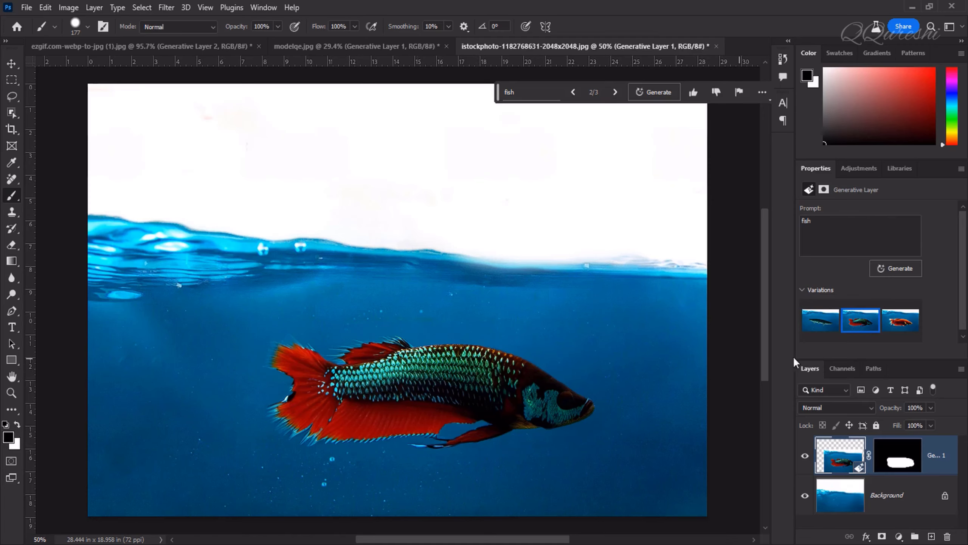
pyautogui.click(901, 320)
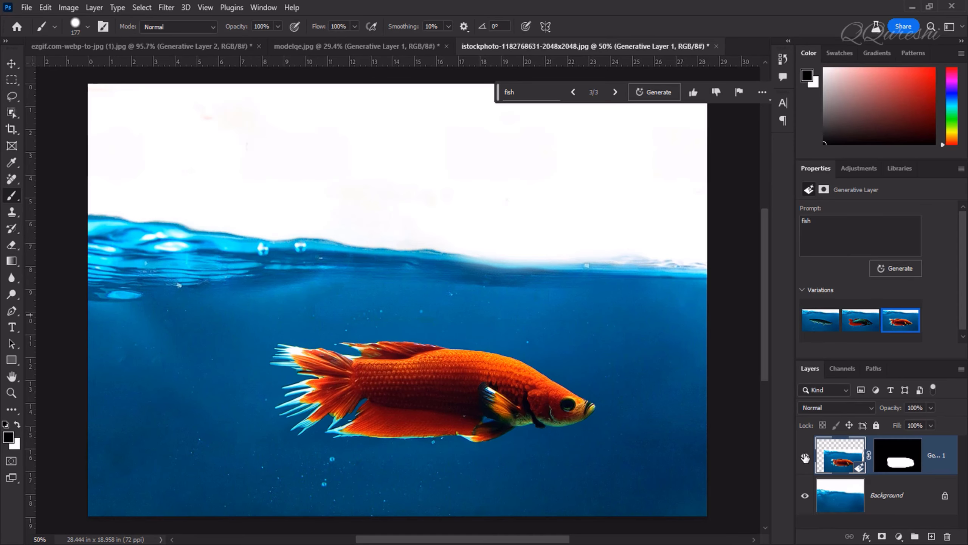
# Hide the generated fish layer, enter Quick Mask mode, and set the foreground color to gray with 50% brightness (808080).
pyautogui.click(806, 458)
pyautogui.press('q')
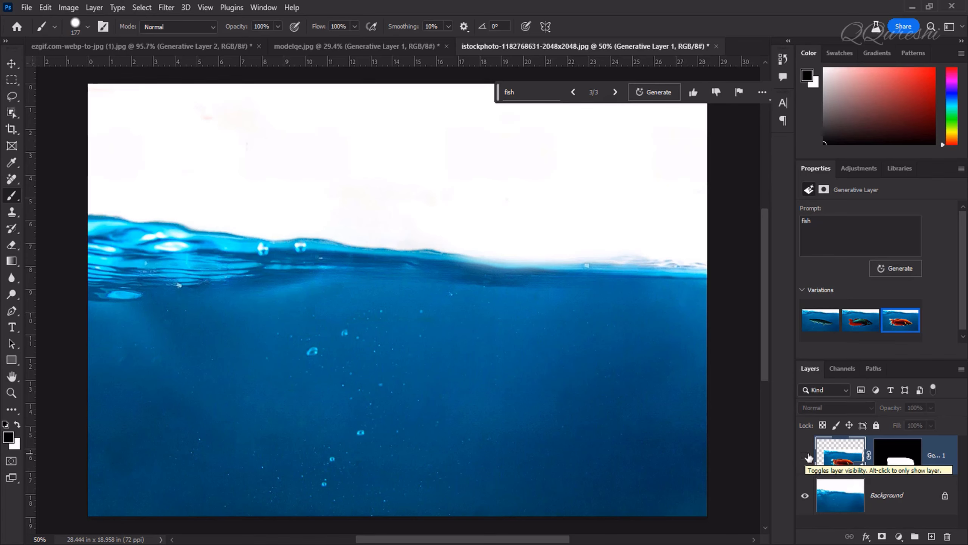
pyautogui.press('q')
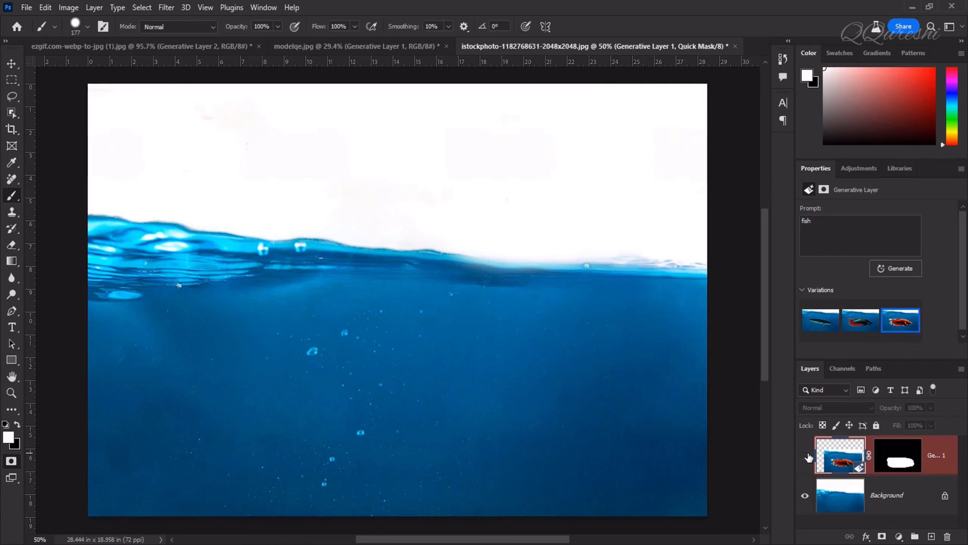
pyautogui.click(10, 438)
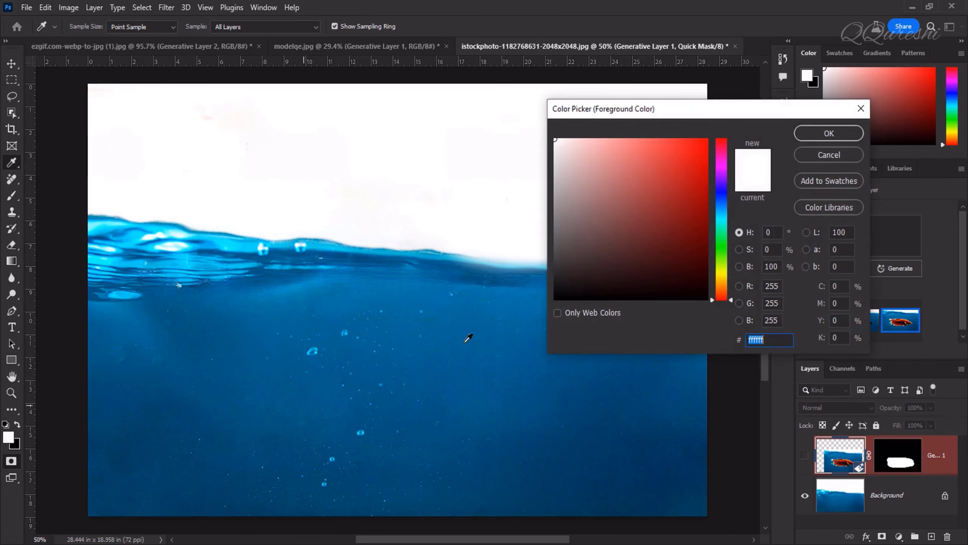
pyautogui.moveTo(781, 267); pyautogui.dragTo(763, 266)
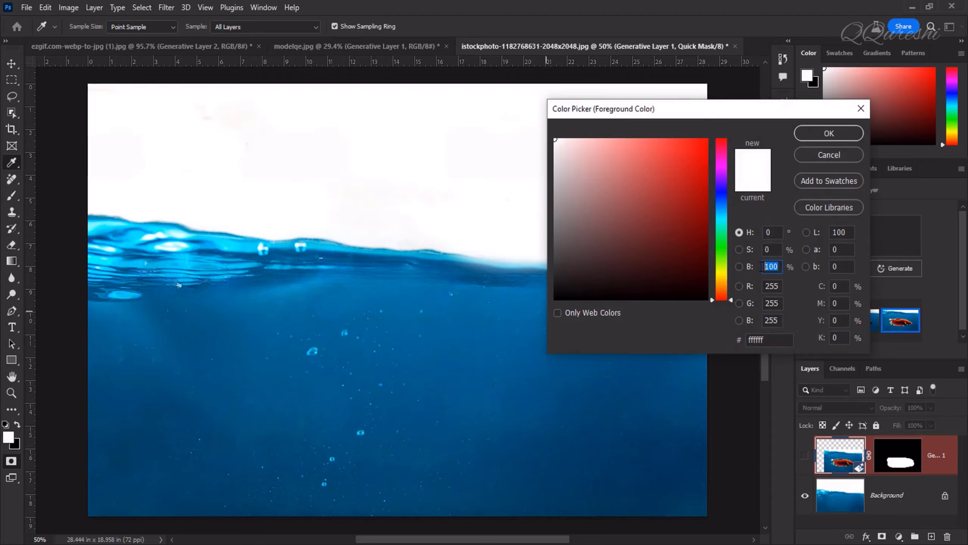
pyautogui.write('50')
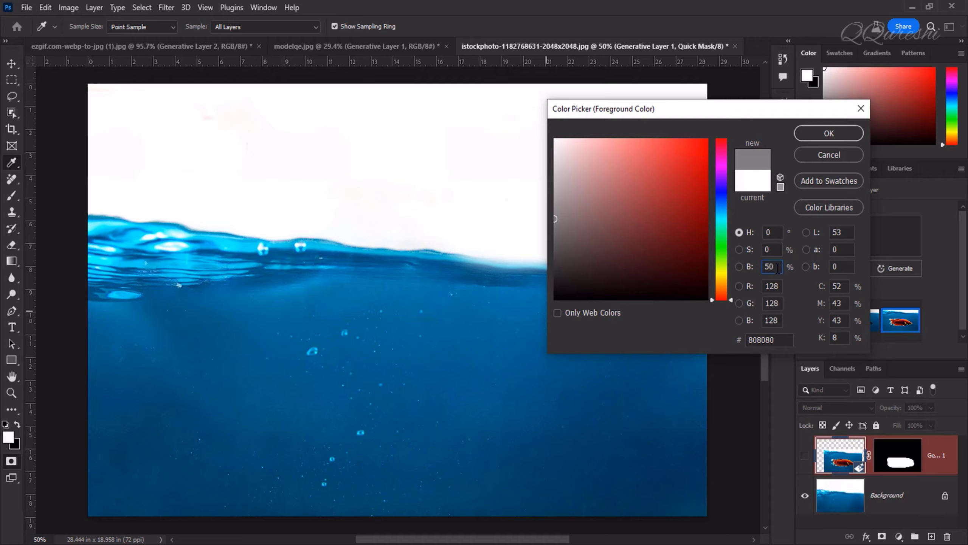
pyautogui.click(828, 135)
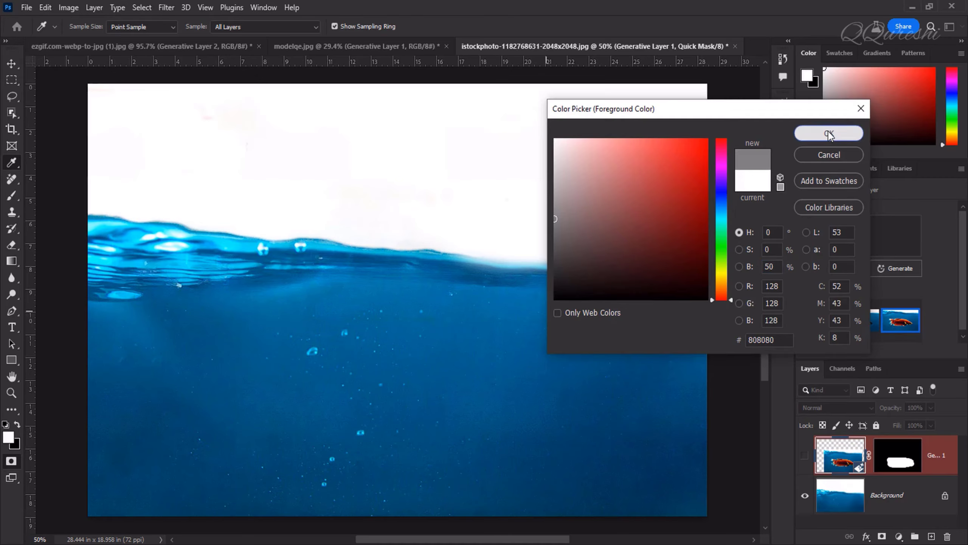
# Fill the Quick Mask with black, brush a wide gray area in the water below the surface, and convert it to a selection.
pyautogui.press('b')
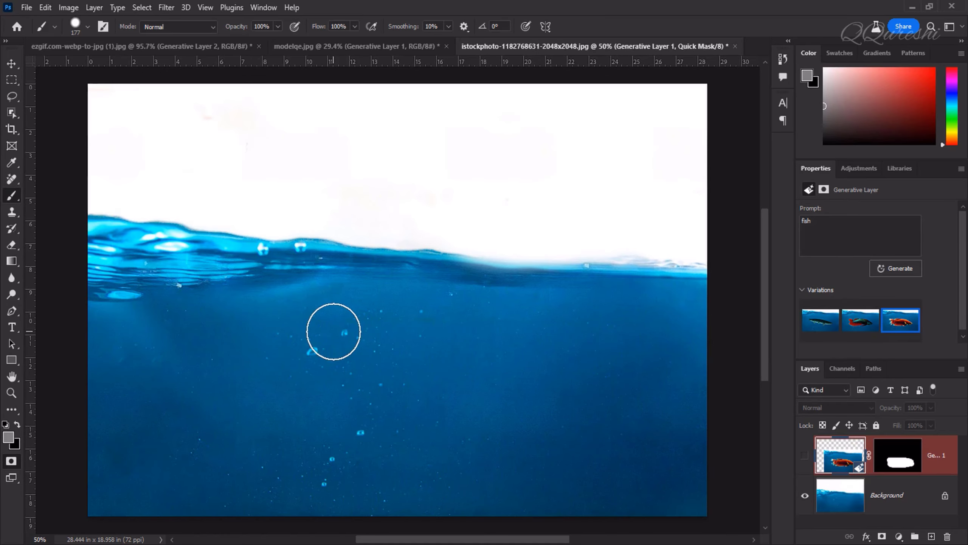
pyautogui.hotkey('ctrl', 'BackSpace')
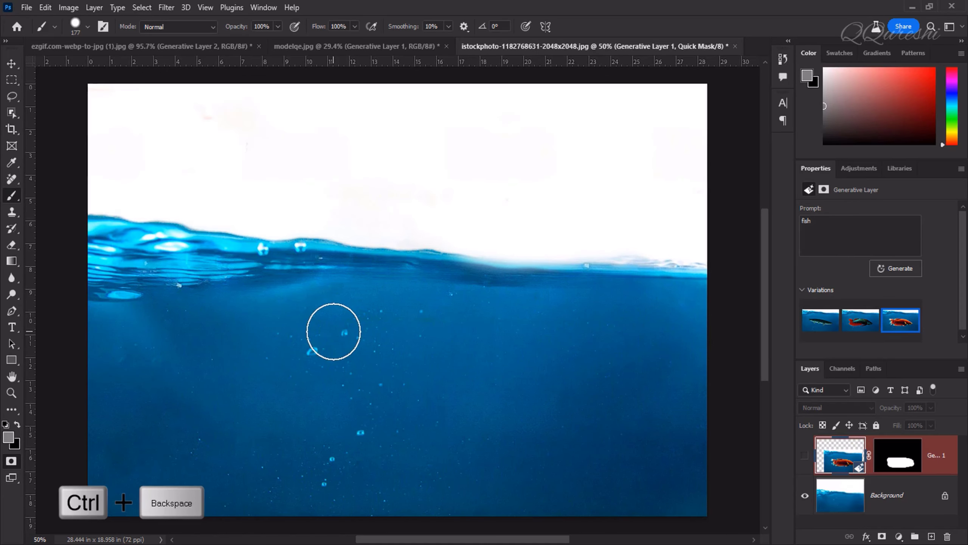
pyautogui.hotkey('ctrl', 'BackSpace')
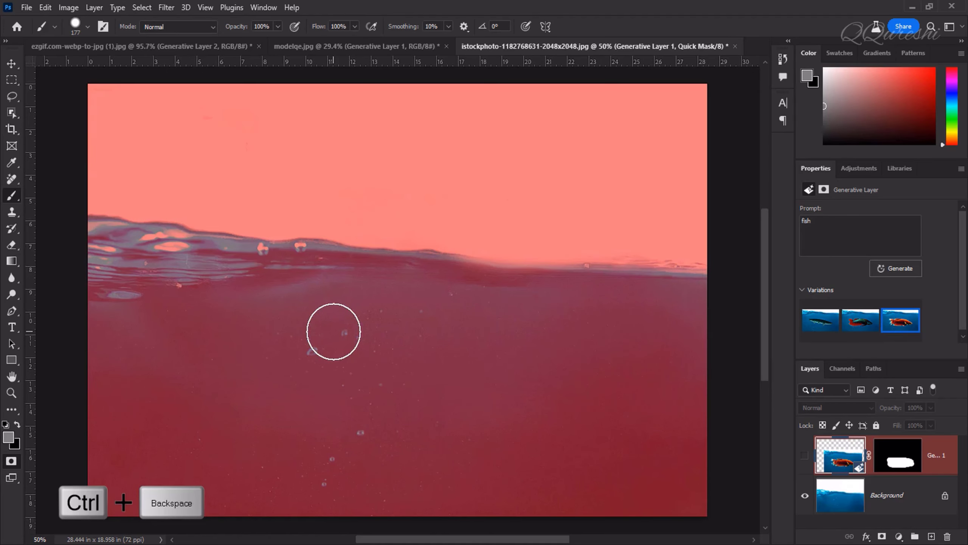
pyautogui.click(8, 436)
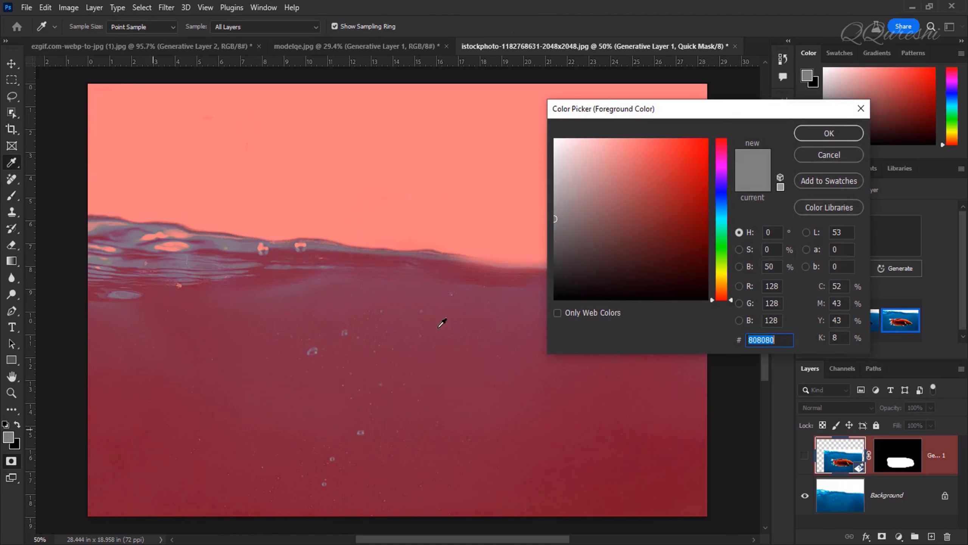
pyautogui.click(813, 133)
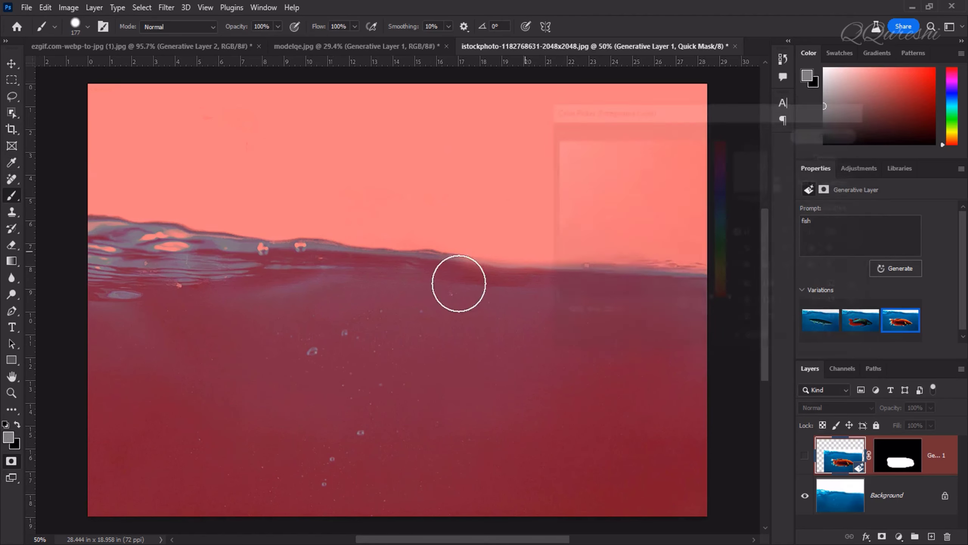
pyautogui.moveTo(304, 361)
pyautogui.mouseDown()
pyautogui.moveTo(367, 348)
pyautogui.moveTo(456, 348)
pyautogui.moveTo(559, 376)
pyautogui.moveTo(521, 394)
pyautogui.moveTo(321, 386)
pyautogui.moveTo(300, 399)
pyautogui.moveTo(426, 399)
pyautogui.mouseUp()
pyautogui.press('q')
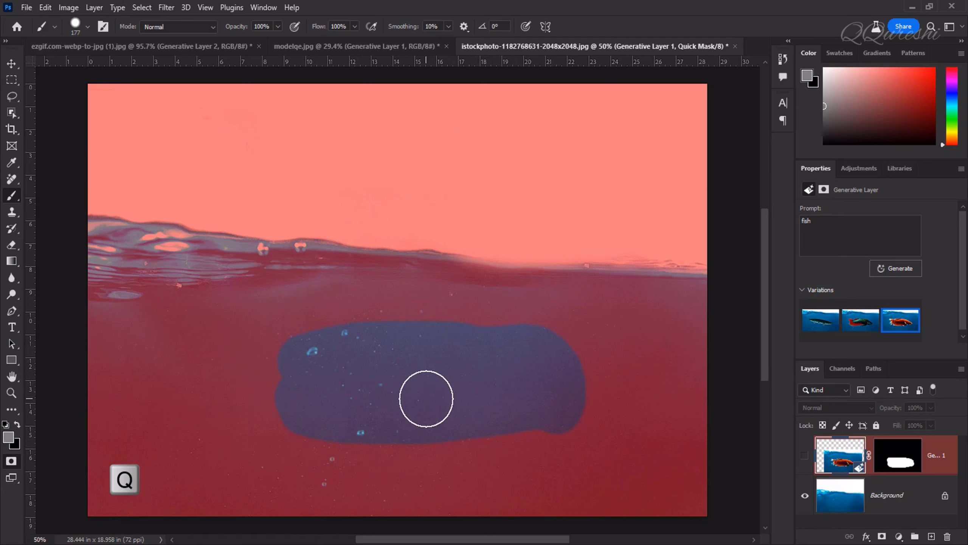
pyautogui.press('q')
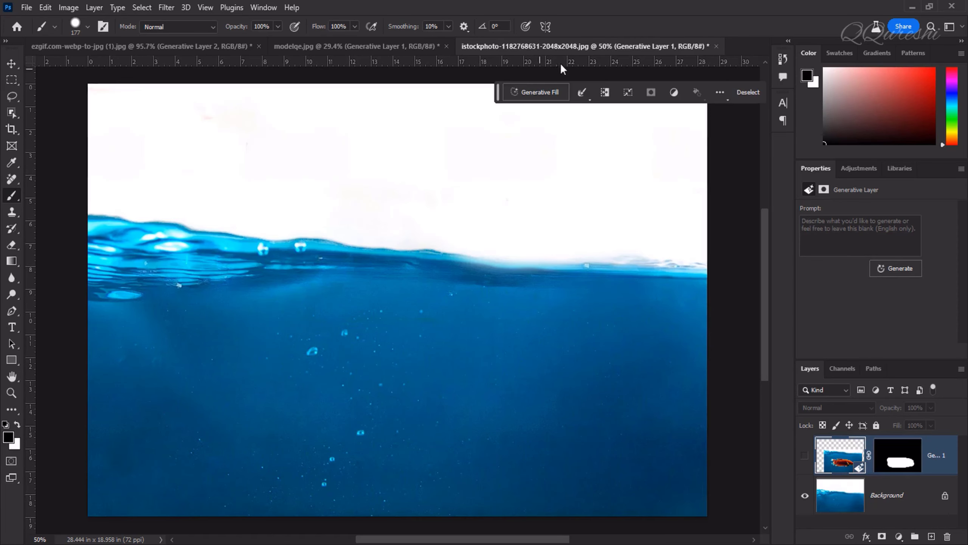
# Generate a second fish in the gray-mask selection with the Generative Fill prompt "fish", check all three variations, and keep the first.
pyautogui.click(546, 93)
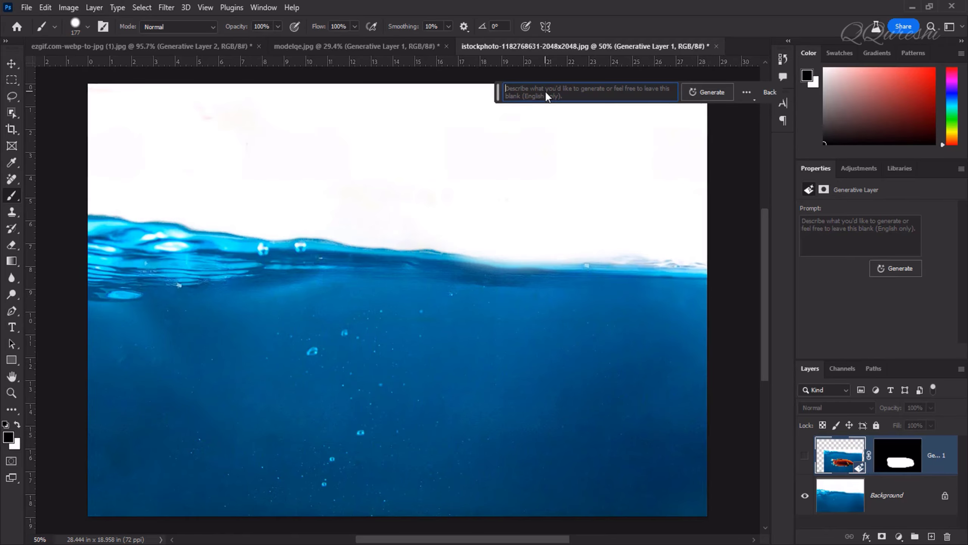
pyautogui.write('fish')
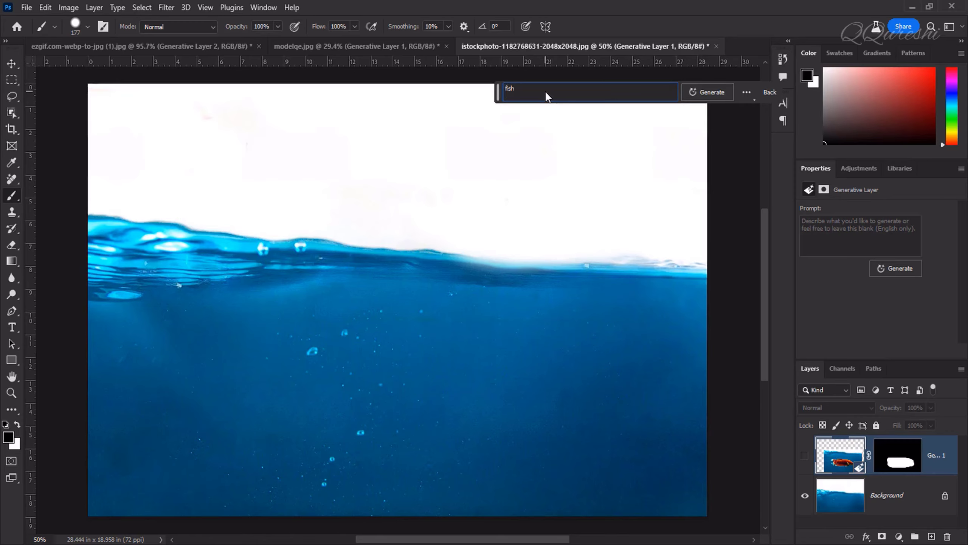
pyautogui.click(711, 93)
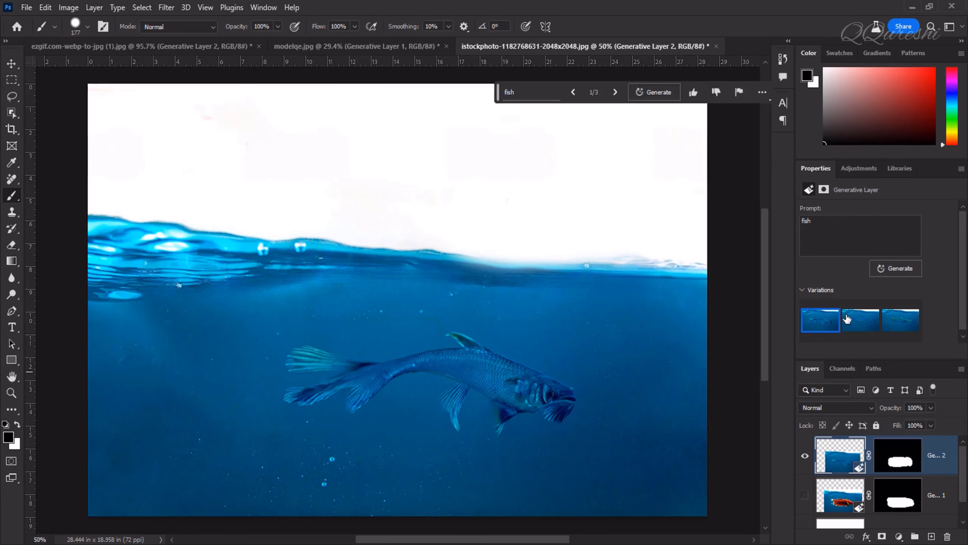
pyautogui.click(877, 320)
pyautogui.click(901, 321)
pyautogui.click(821, 320)
# Compare the two generated fish by toggling their layers' visibility, leaving only the gray-mask fish shown.
pyautogui.click(805, 495)
pyautogui.click(805, 455)
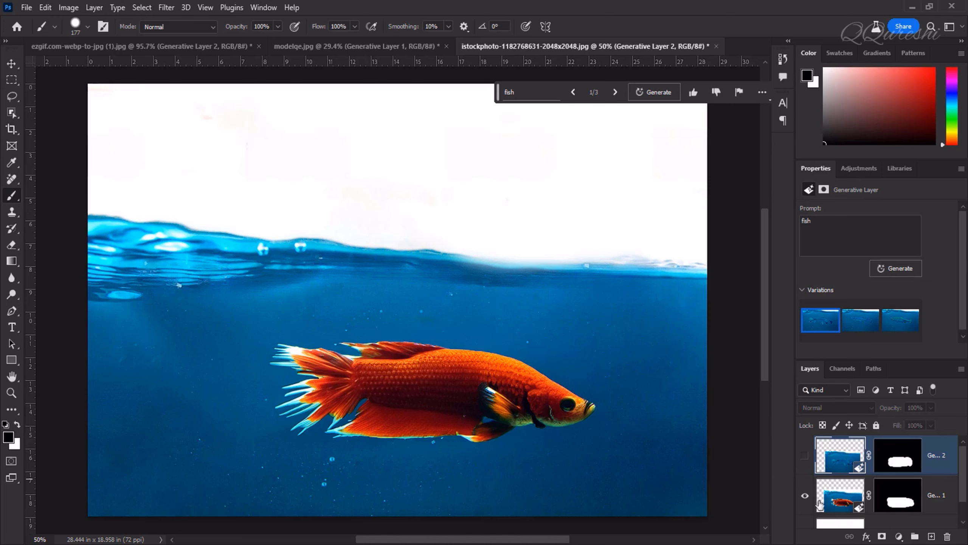
pyautogui.click(804, 498)
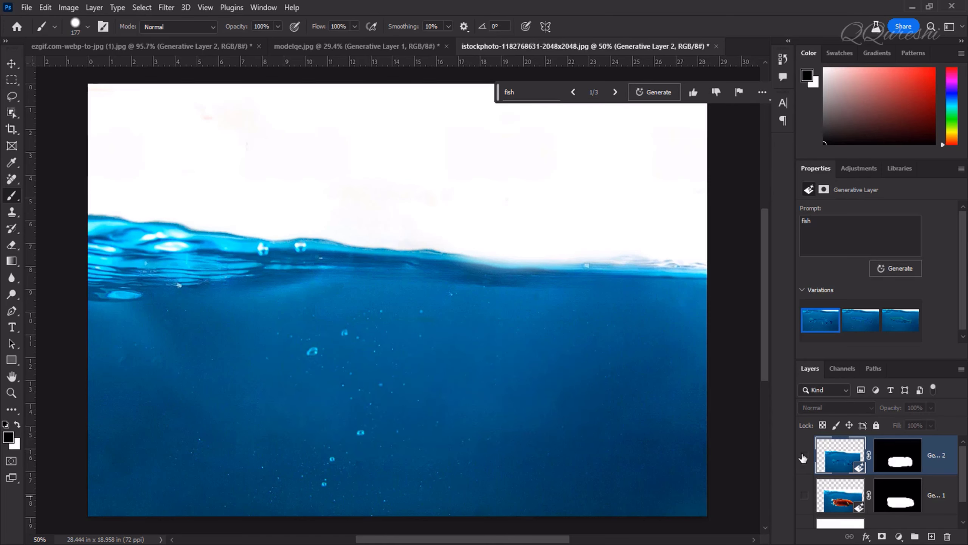
pyautogui.click(805, 456)
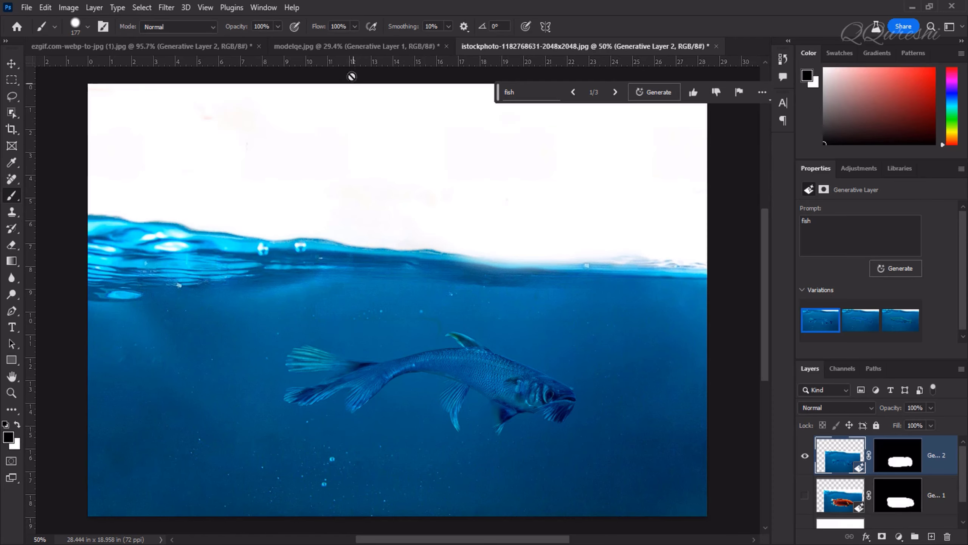
# Review the extended portrait document and the office image with the generated cat.
pyautogui.click(343, 46)
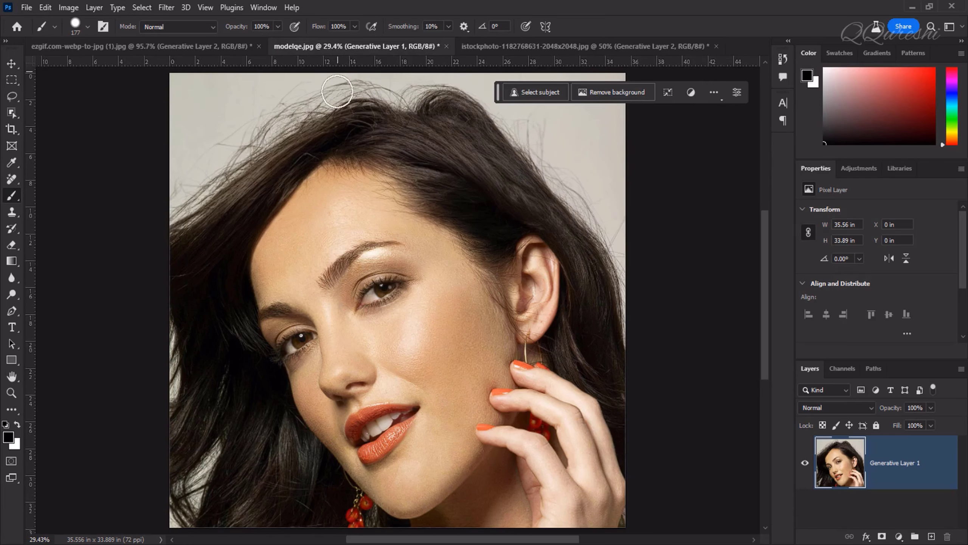
pyautogui.click(151, 45)
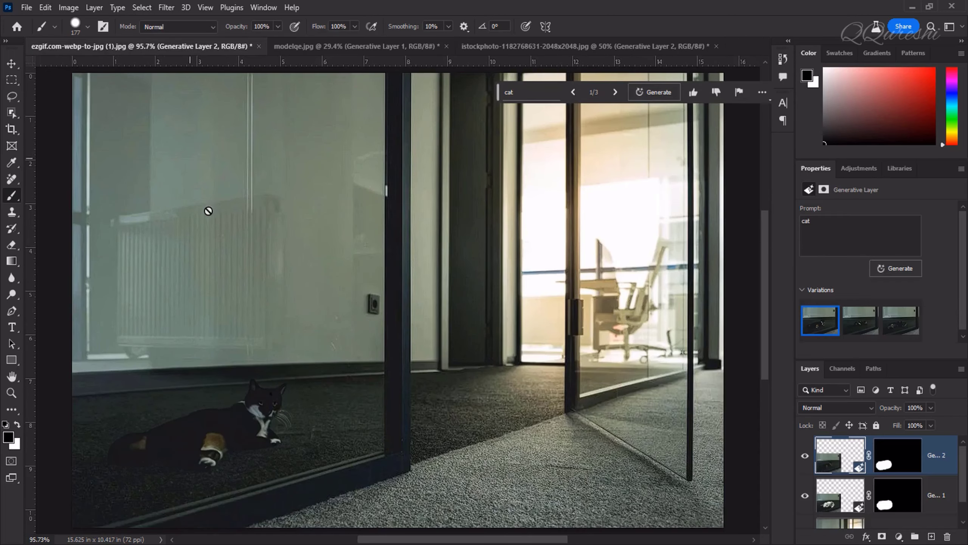